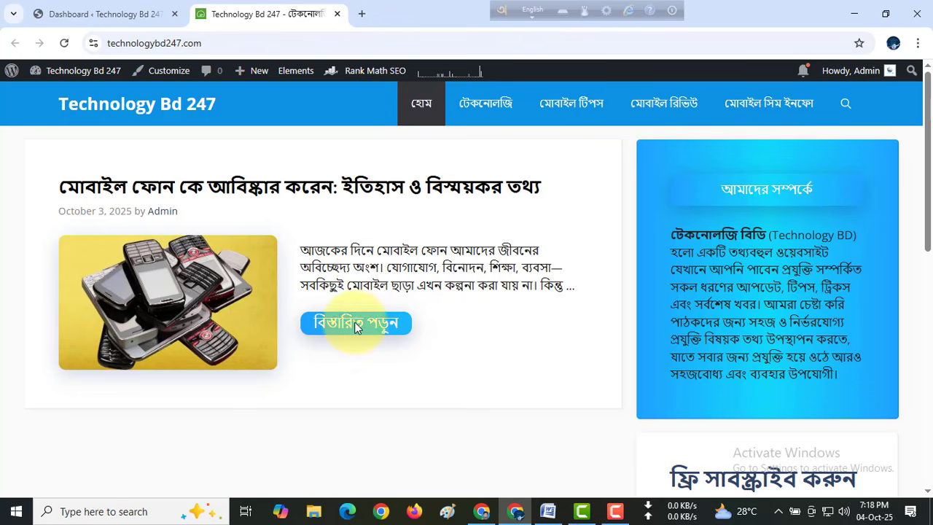
# Find the Site Kit by Google plugin by searching the WordPress plugin directory for "kit", and install and activate it.
pyautogui.click(76, 16)
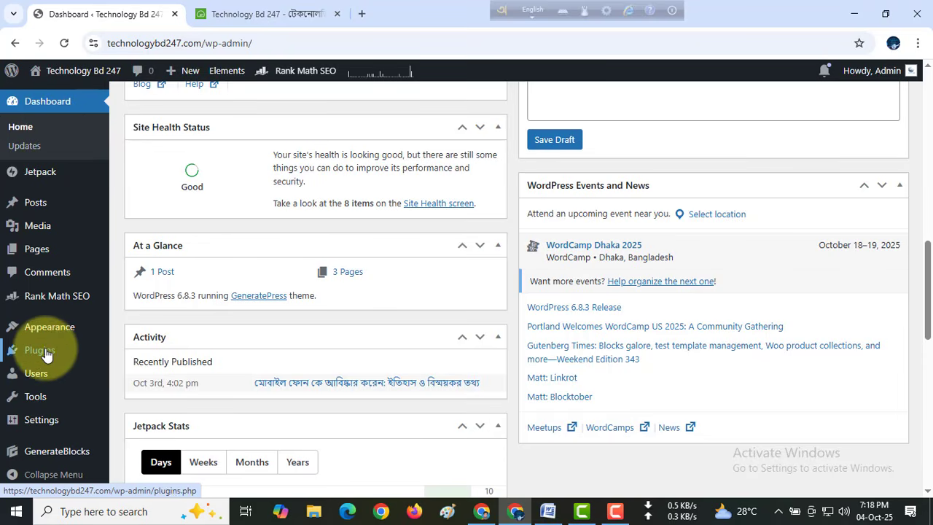
pyautogui.moveTo(38, 353)
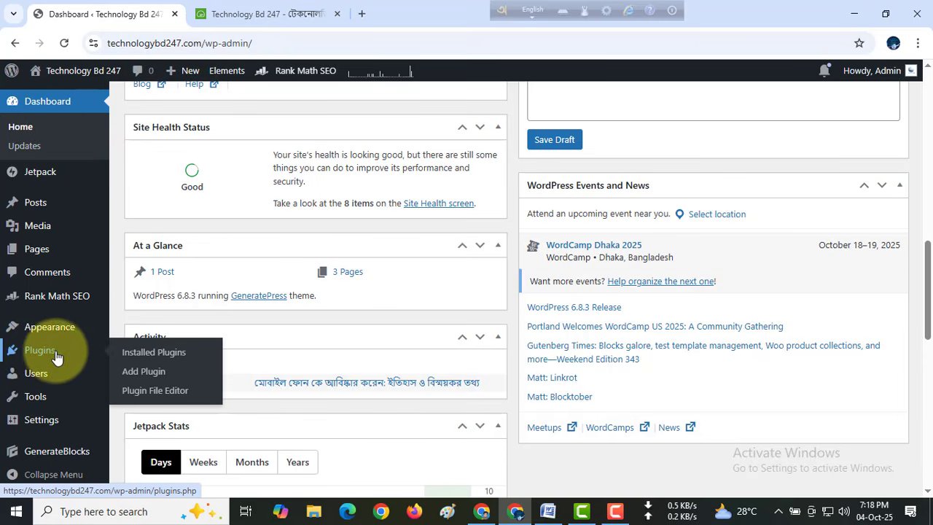
pyautogui.click(150, 372)
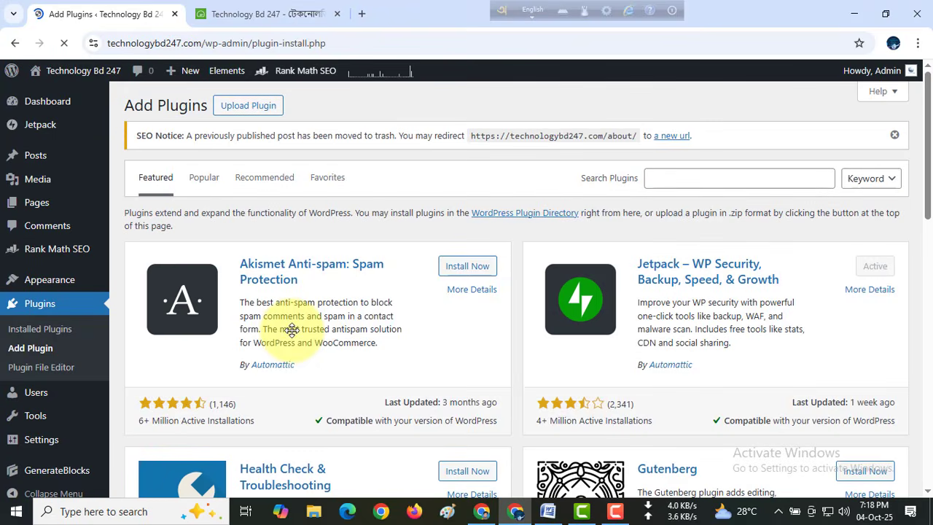
pyautogui.click(674, 179)
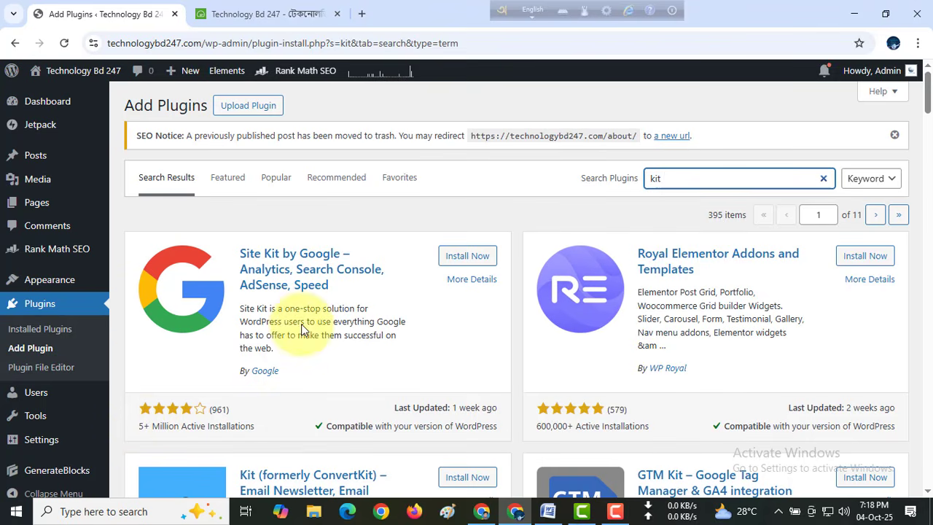
pyautogui.click(462, 261)
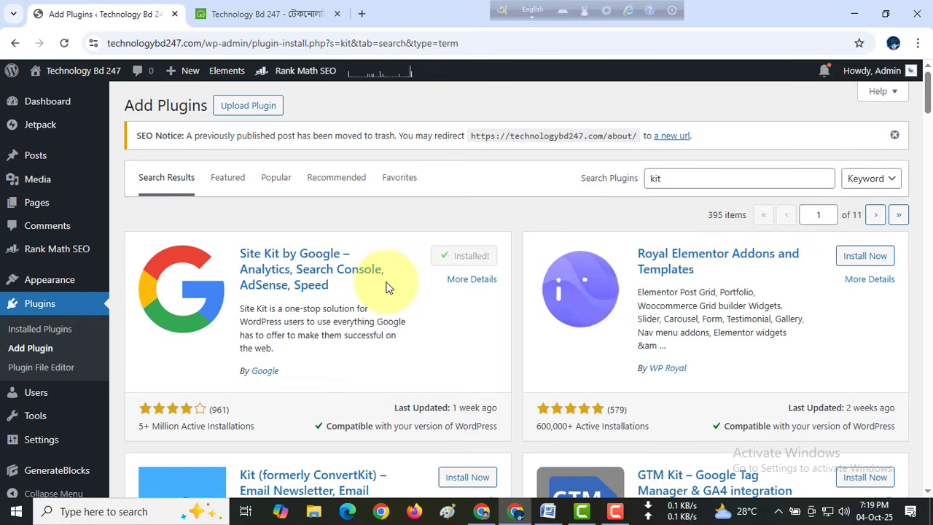
pyautogui.click(475, 258)
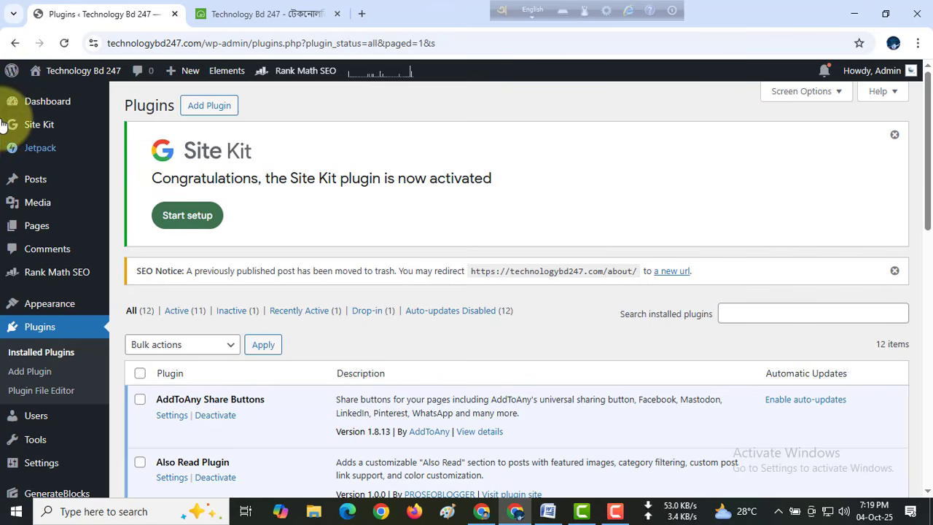
# Start the Site Kit setup through Google sign-in, with connecting Google Analytics and sharing anonymous usage data both enabled.
pyautogui.moveTo(34, 128)
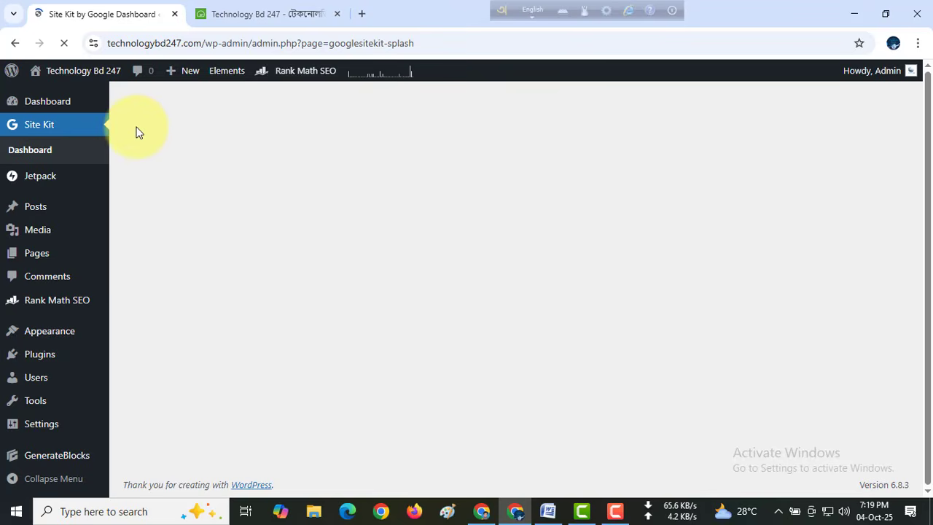
pyautogui.scroll(-2, 337, 266)
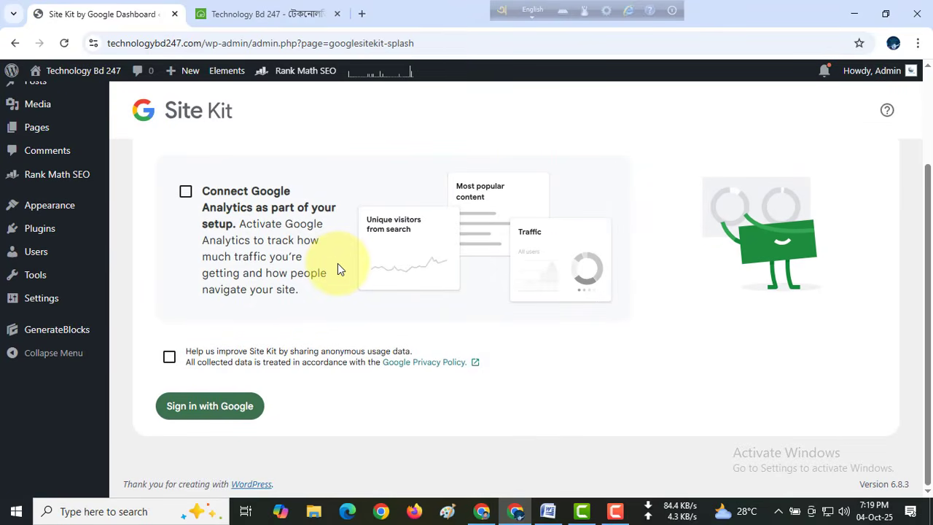
pyautogui.click(186, 192)
pyautogui.click(169, 358)
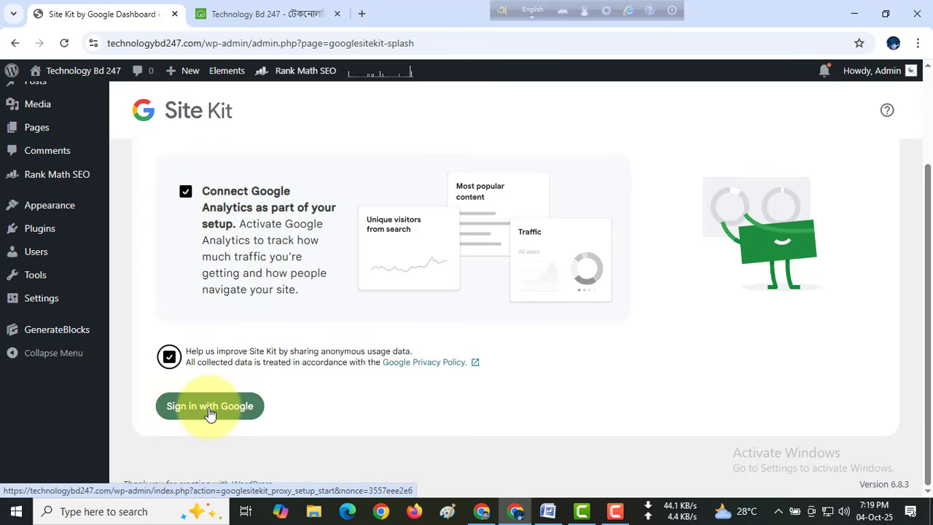
pyautogui.click(210, 412)
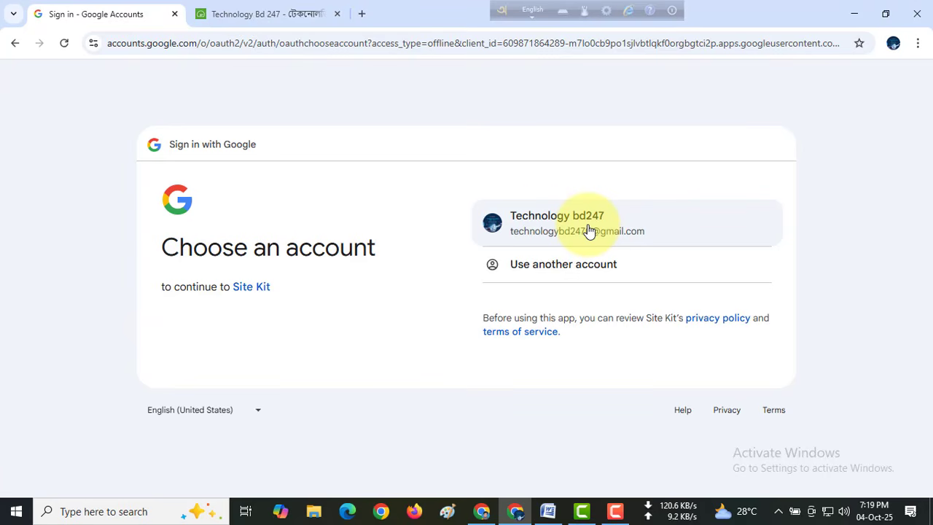
# Authorize Site Kit with the site's Google account, granting all requested access, and set up Search Console for the site.
pyautogui.click(562, 225)
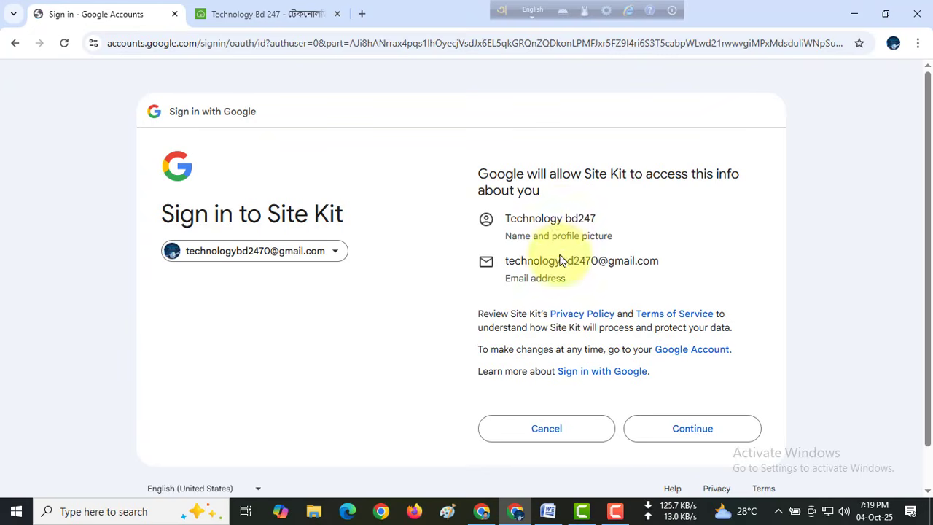
pyautogui.click(678, 435)
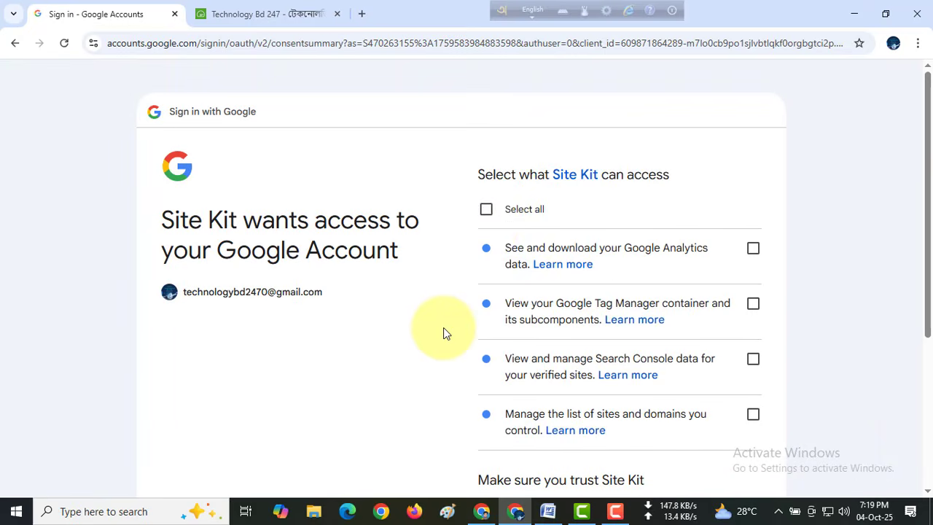
pyautogui.click(485, 210)
pyautogui.scroll(-1, 591, 305)
pyautogui.scroll(-3, 591, 305)
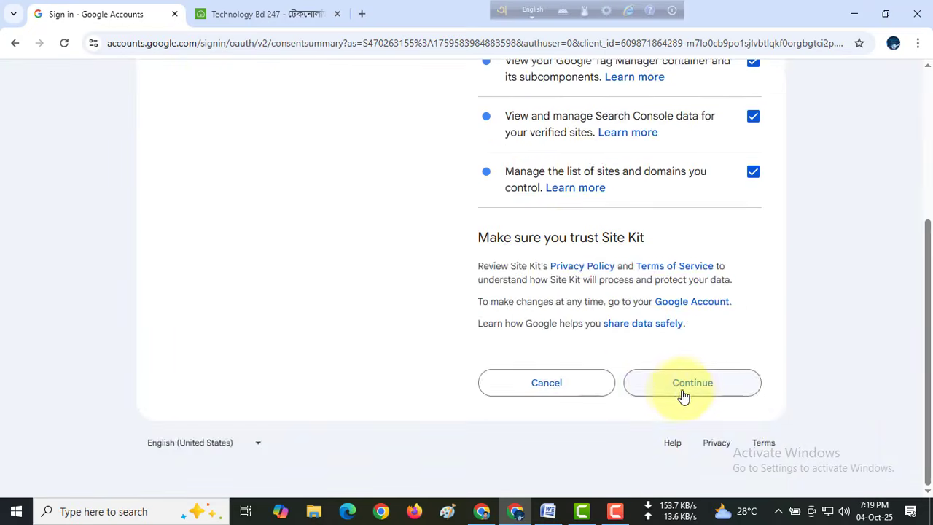
pyautogui.click(688, 393)
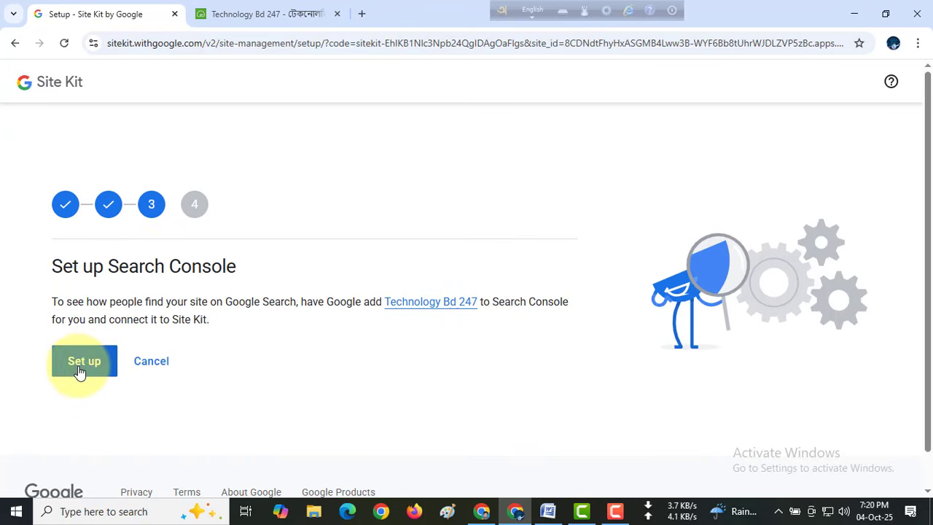
pyautogui.click(85, 363)
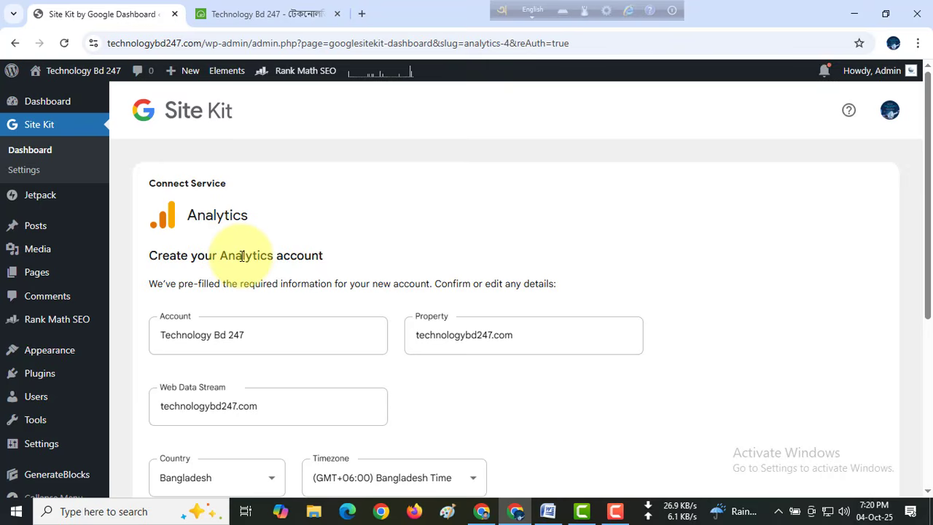
# Submit the Analytics account creation form with its pre-filled account, property, data stream, country and timezone details.
pyautogui.scroll(-2, 242, 256)
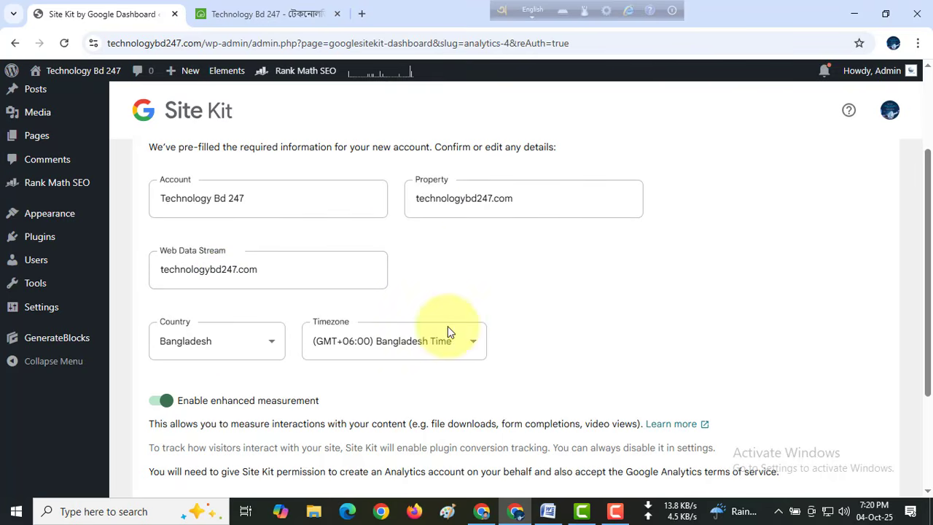
pyautogui.scroll(-3, 294, 282)
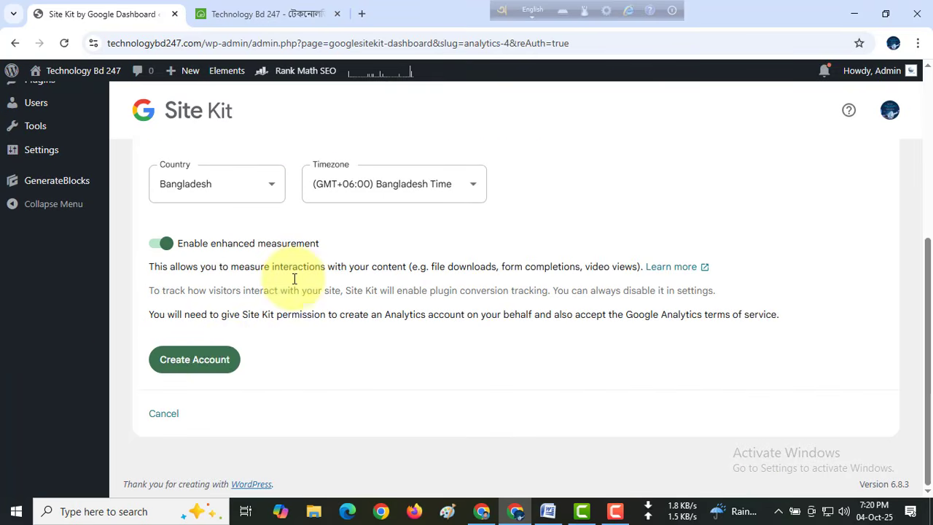
pyautogui.click(191, 366)
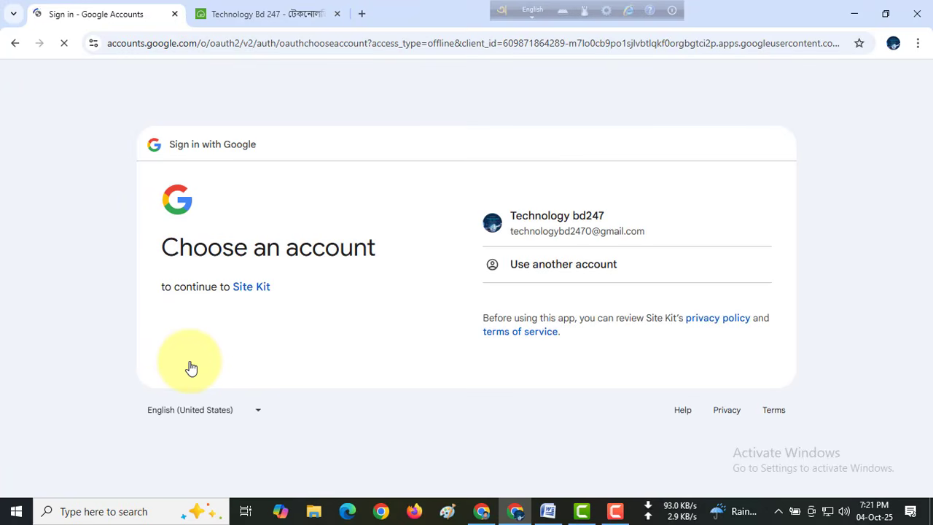
# Sign back in to Site Kit with the same Google account and allow it to edit Google Analytics management entities.
pyautogui.click(559, 231)
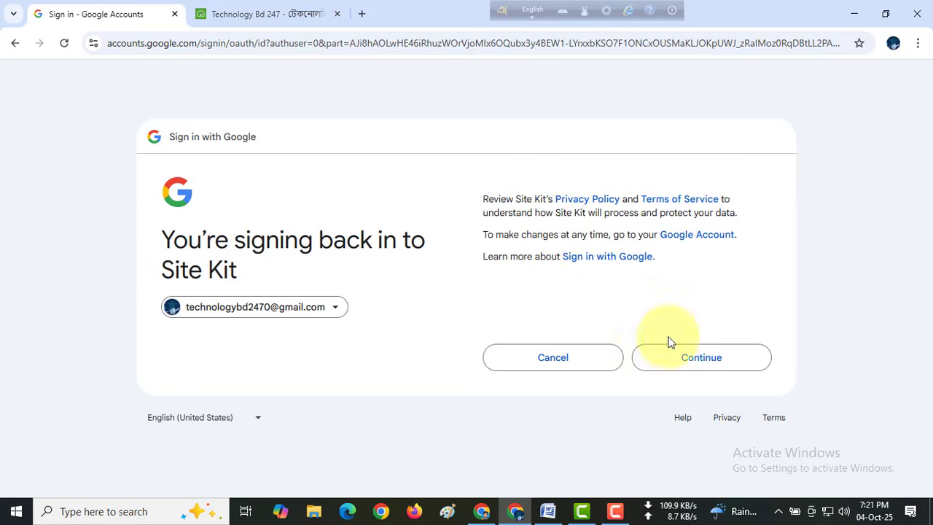
pyautogui.click(692, 368)
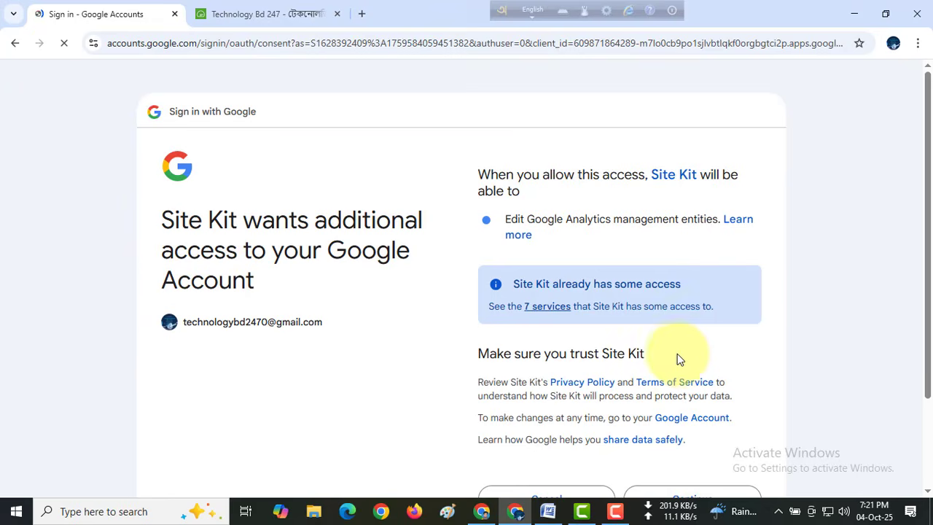
pyautogui.scroll(-3, 599, 296)
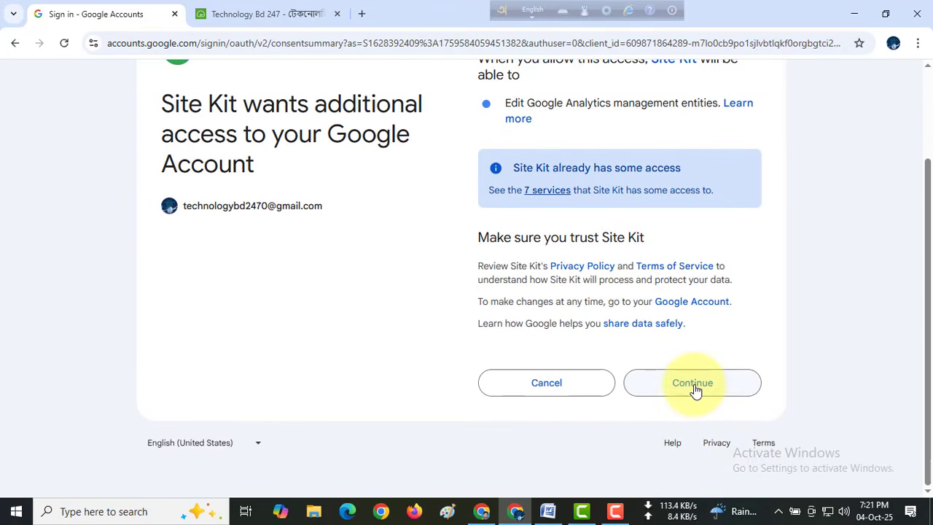
pyautogui.click(695, 389)
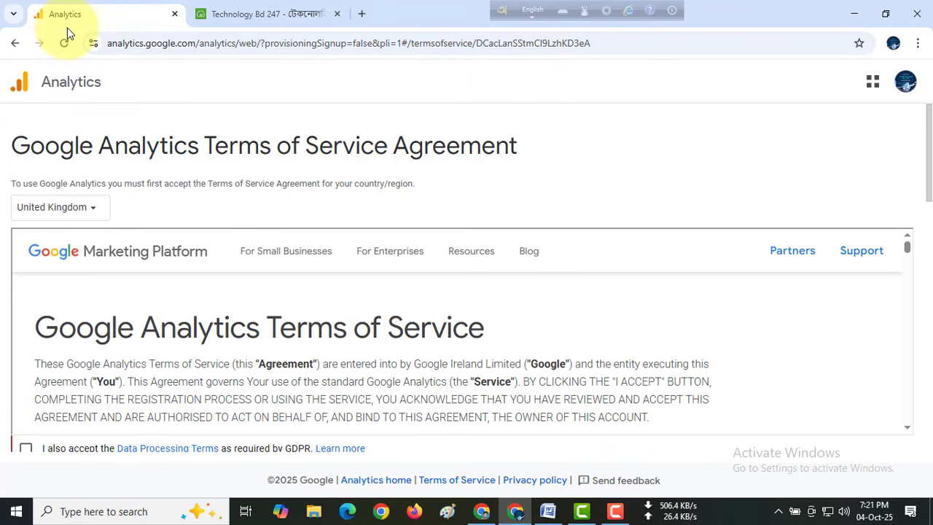
# Set the country of the Google Analytics Terms of Service Agreement to Bangladesh.
pyautogui.click(29, 212)
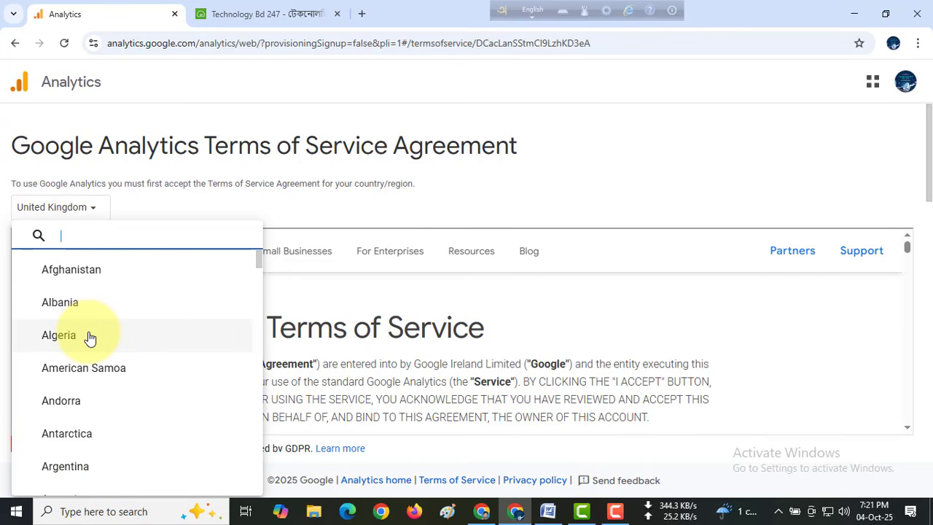
pyautogui.write('ba')
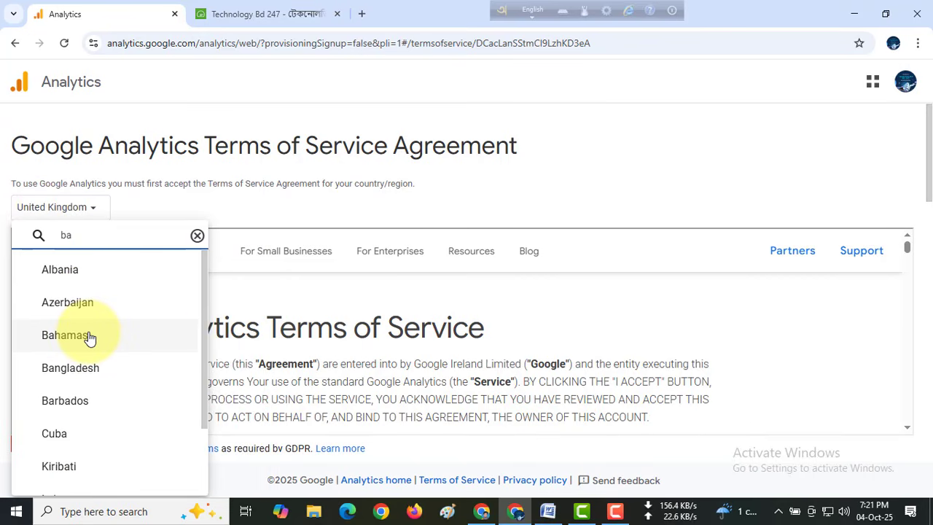
pyautogui.click(84, 370)
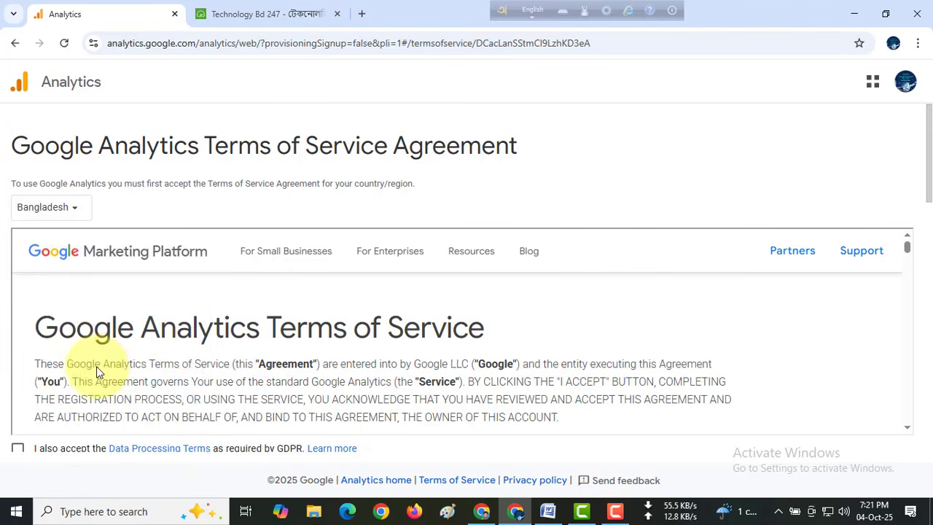
# Go through the terms of service, and accept the GDPR Data Processing Terms and the Measurement Controller – Controller Data Protection Terms.
pyautogui.scroll(-10, 162, 393)
pyautogui.scroll(-20, 379, 349)
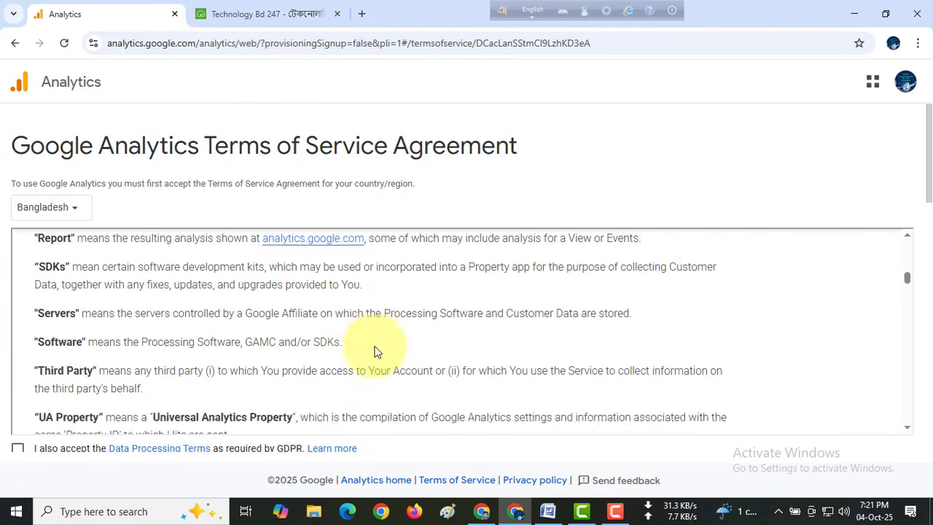
pyautogui.scroll(-20, 388, 346)
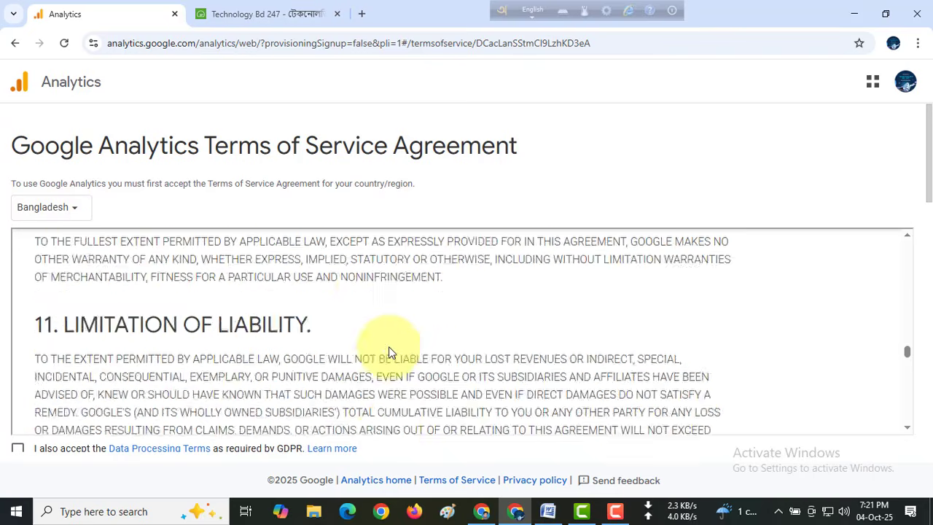
pyautogui.scroll(-5, 385, 346)
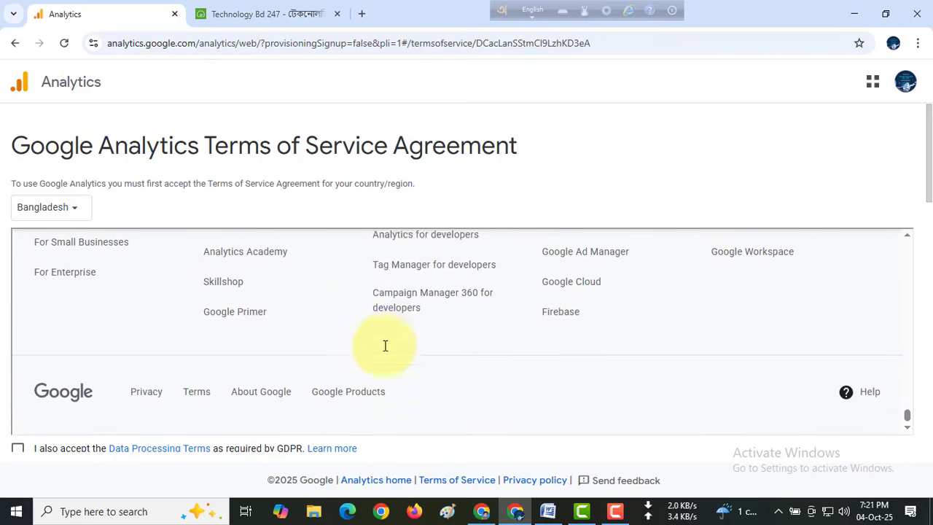
pyautogui.moveTo(929, 161); pyautogui.dragTo(930, 233)
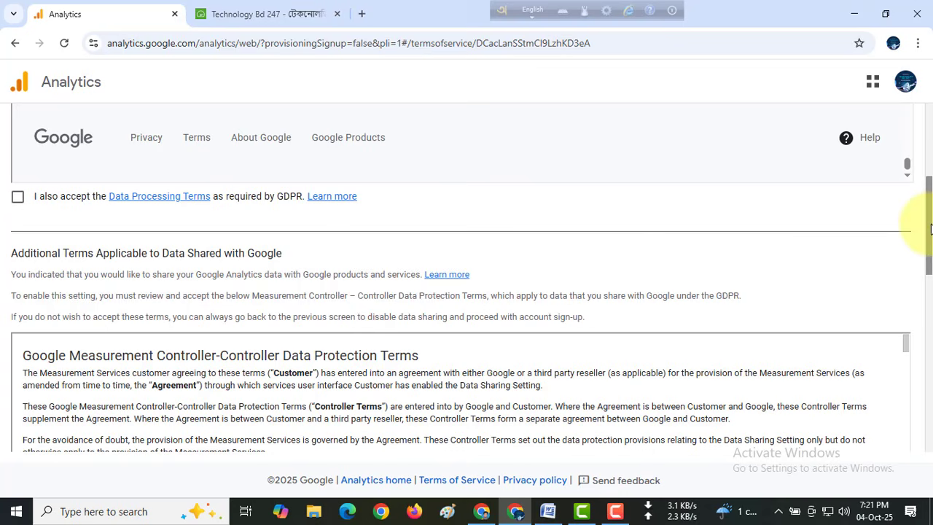
pyautogui.click(16, 199)
pyautogui.scroll(-5, 218, 323)
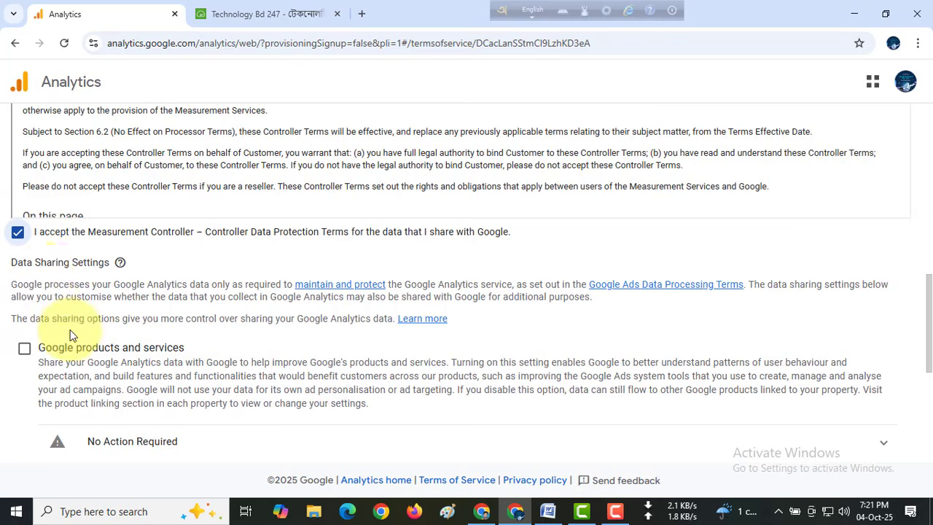
# Enable data sharing with Google products and services, accept its additional terms, and accept the whole Analytics agreement.
pyautogui.scroll(-2, 66, 328)
pyautogui.click(24, 212)
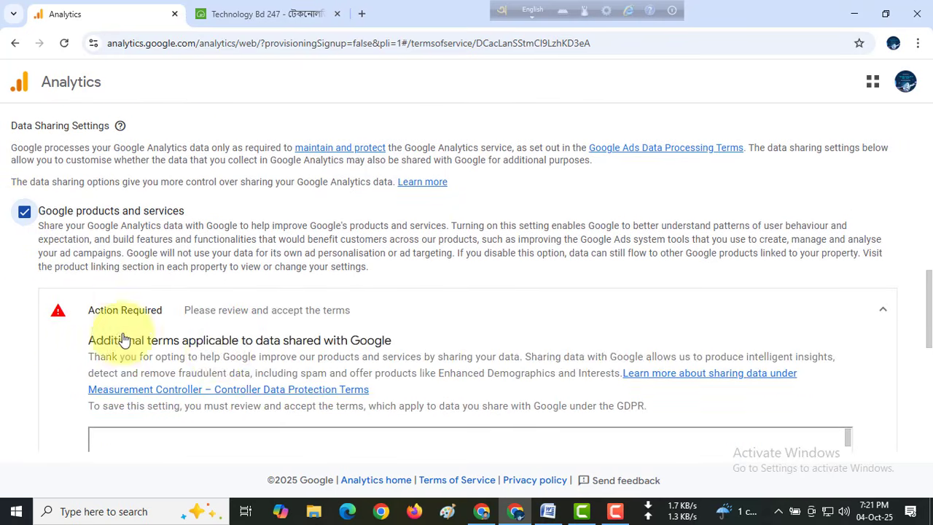
pyautogui.scroll(-6, 182, 350)
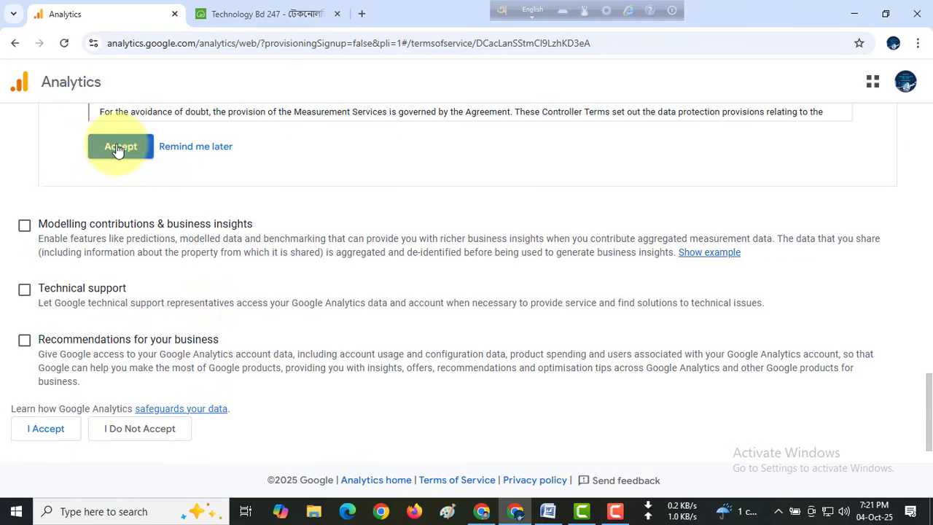
pyautogui.click(116, 150)
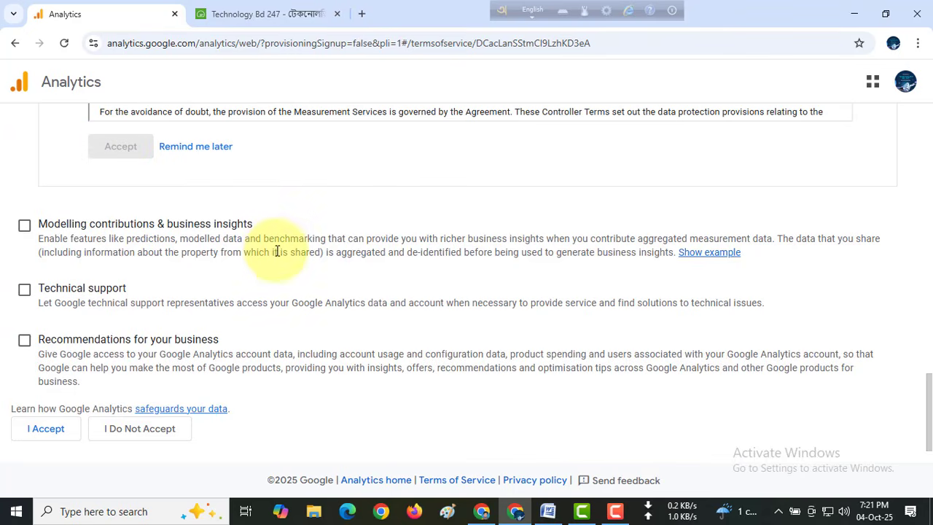
pyautogui.click(46, 435)
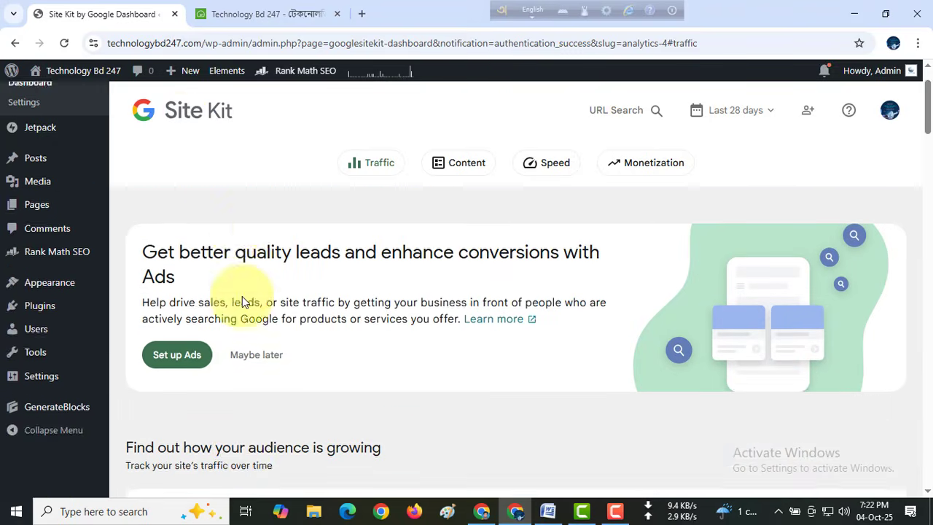
pyautogui.scroll(-1, 242, 299)
pyautogui.scroll(2, 242, 299)
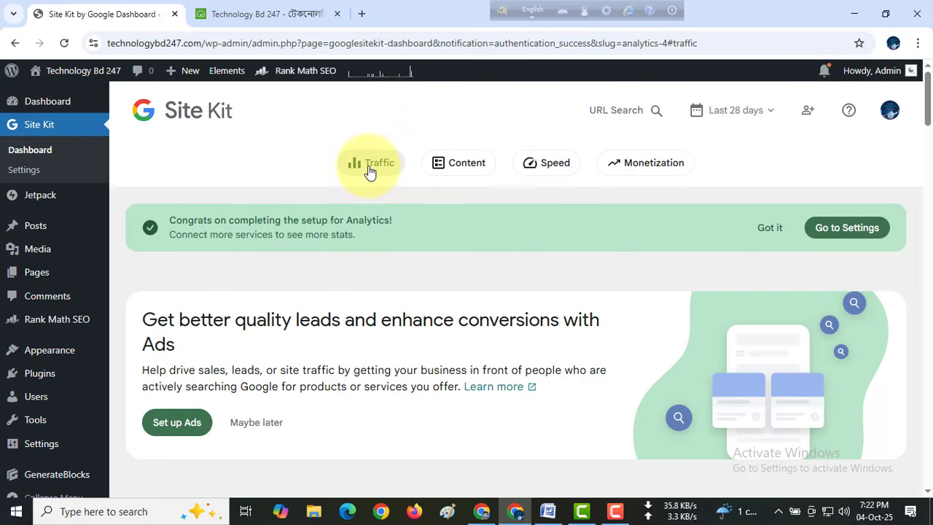
# Postpone the Ads setup offer on the Site Kit dashboard and acknowledge the note about enabling Ads in Settings.
pyautogui.scroll(-1, 309, 287)
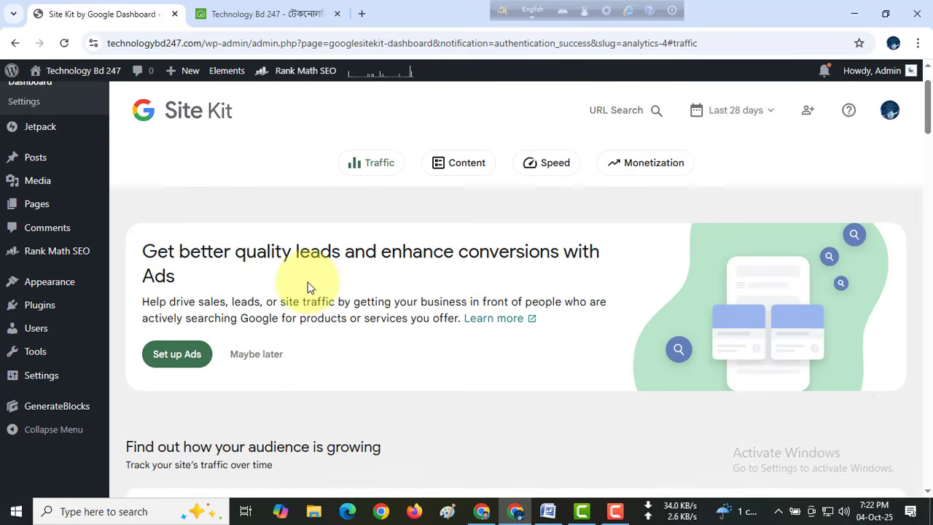
pyautogui.scroll(1, 309, 287)
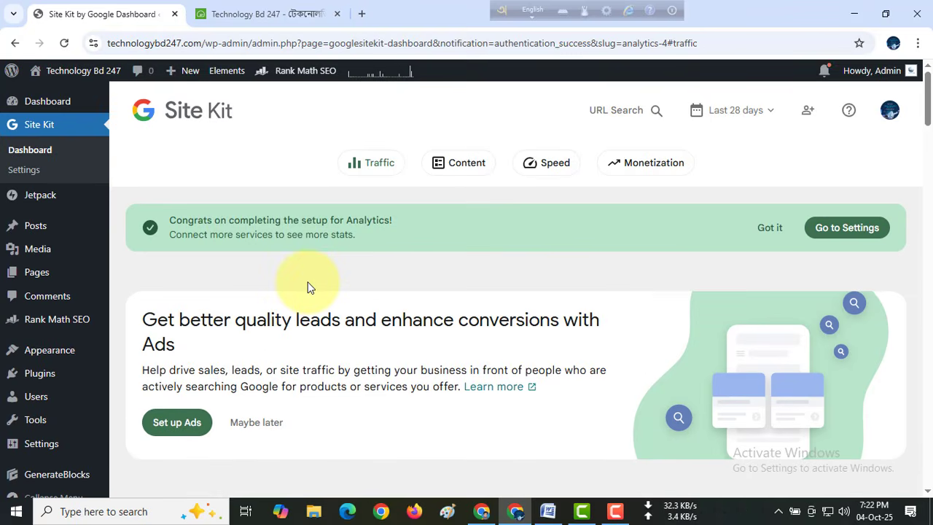
pyautogui.scroll(-1, 309, 287)
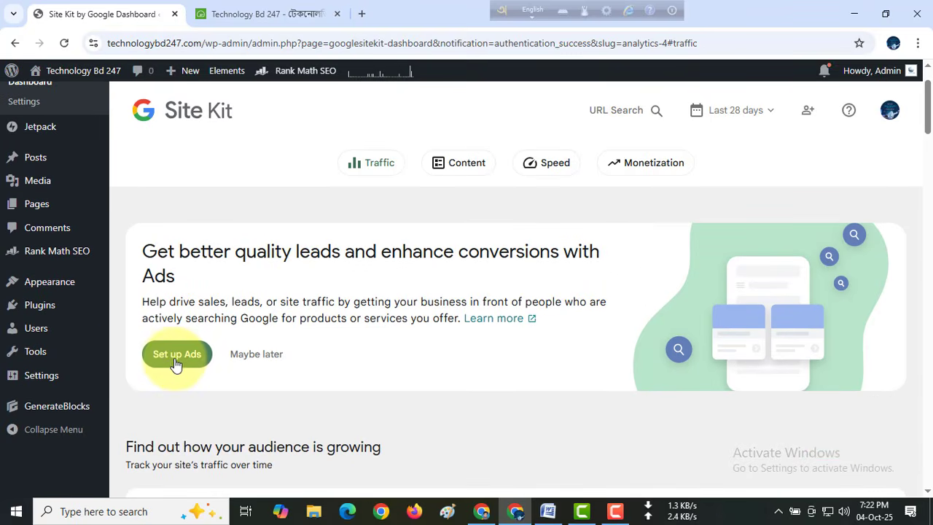
pyautogui.click(254, 359)
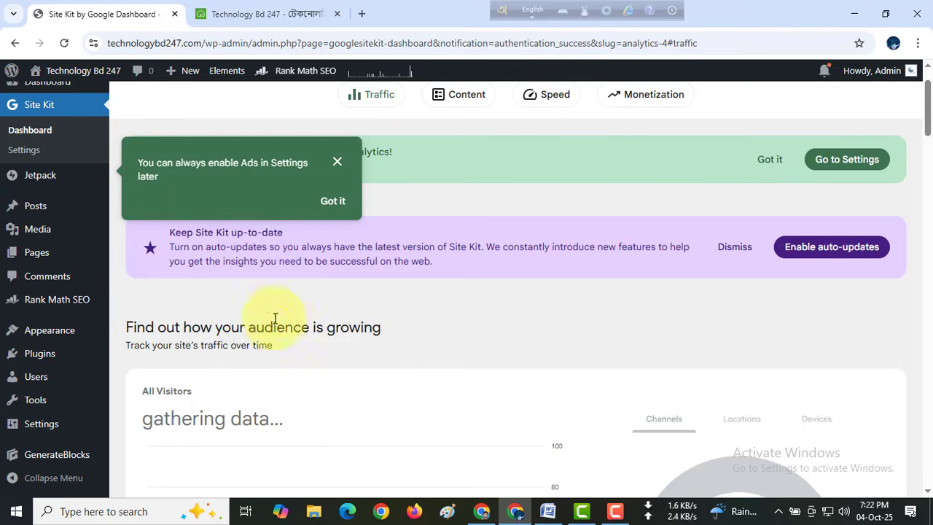
pyautogui.click(333, 201)
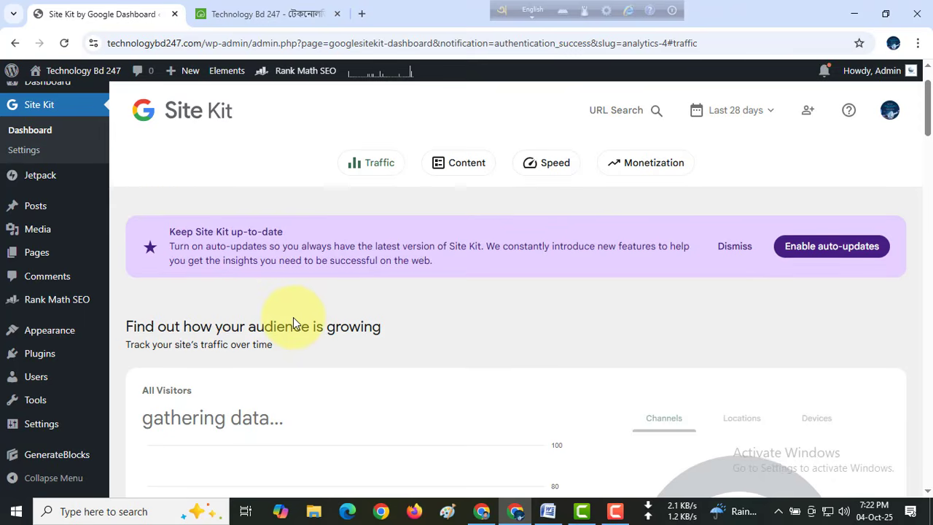
# Review the Traffic, Content and Speed sections of the Site Kit dashboard.
pyautogui.scroll(-3, 293, 321)
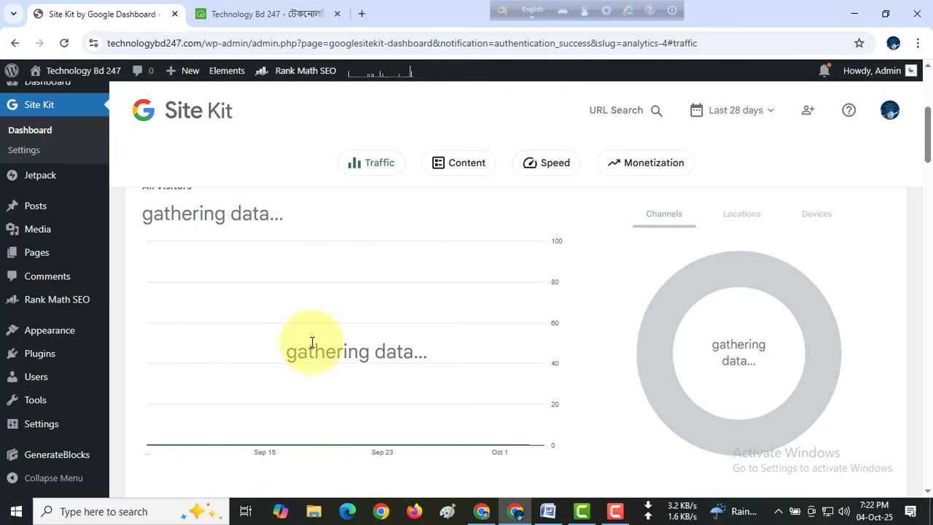
pyautogui.scroll(-4, 312, 341)
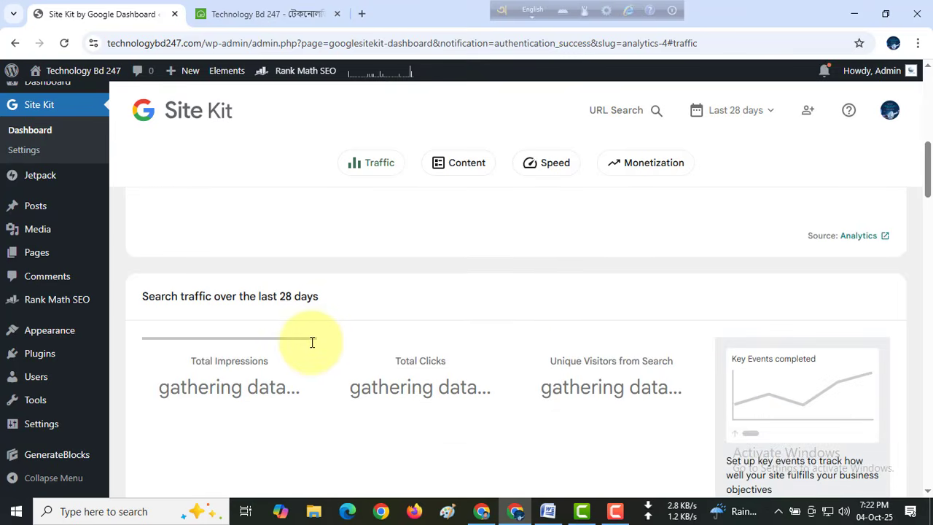
pyautogui.scroll(3, 311, 344)
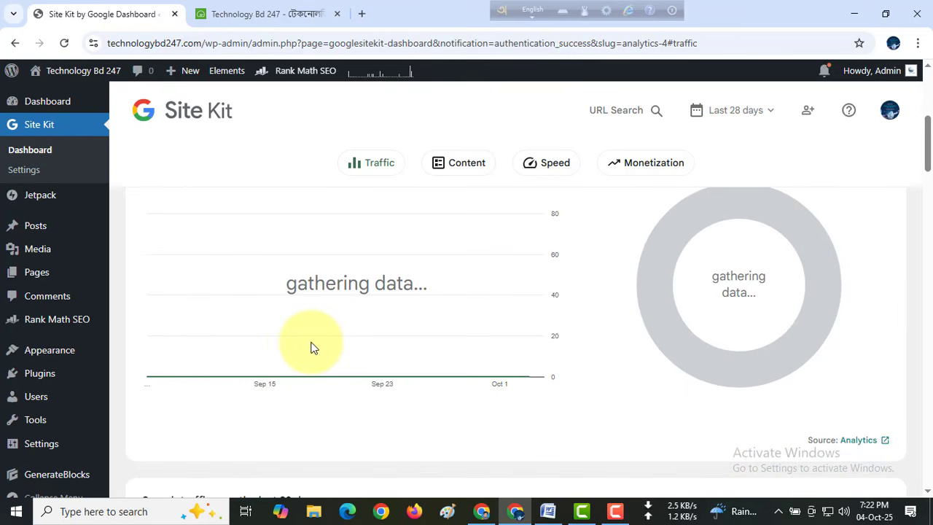
pyautogui.scroll(3, 309, 346)
pyautogui.click(461, 166)
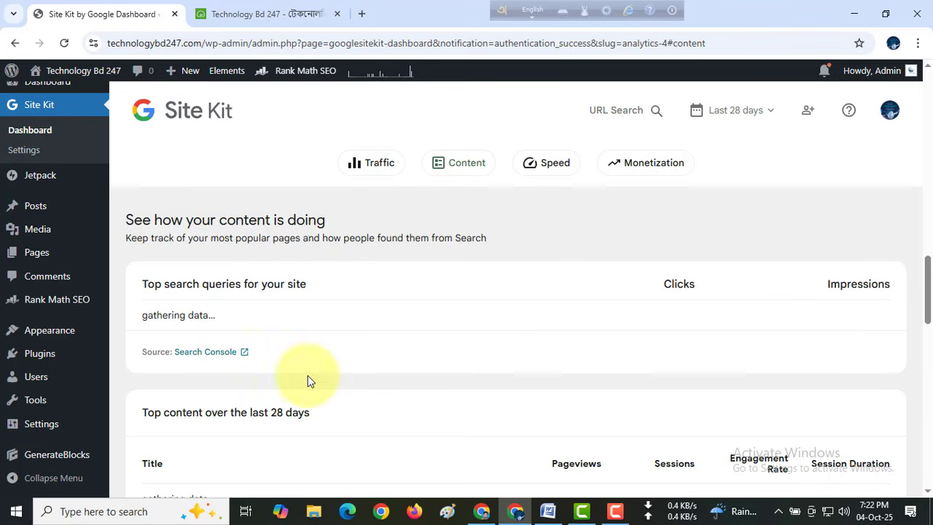
pyautogui.click(552, 165)
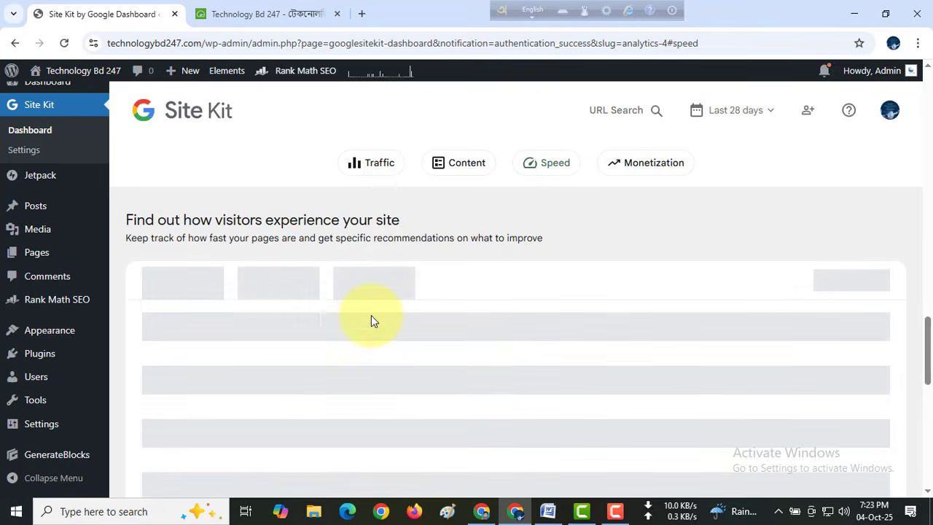
# Examine the Monetization section of the dashboard and its AdSense connection offer.
pyautogui.click(646, 169)
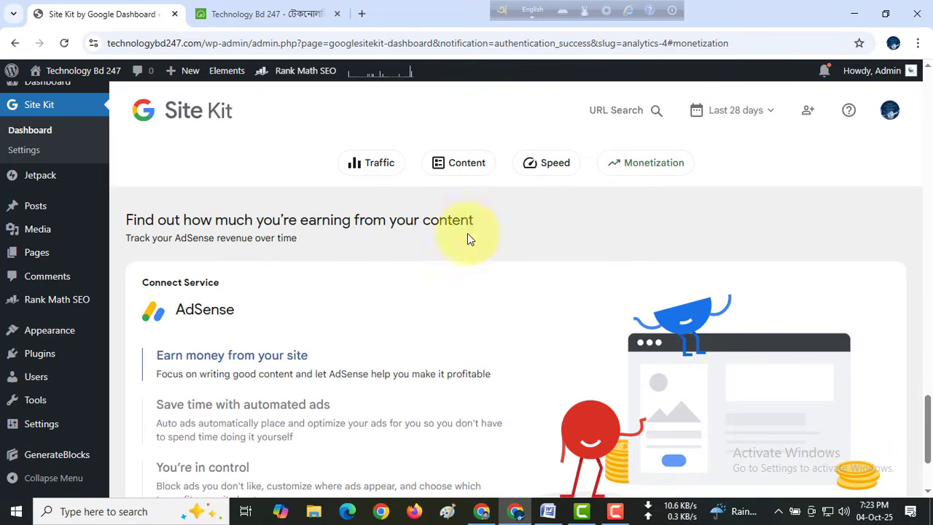
pyautogui.scroll(-1, 219, 241)
pyautogui.scroll(-1, 260, 306)
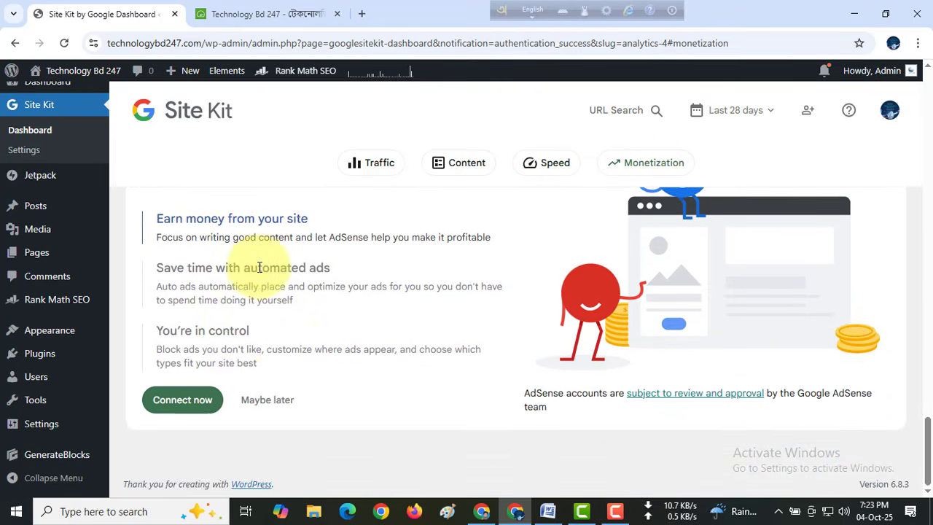
pyautogui.scroll(1, 231, 372)
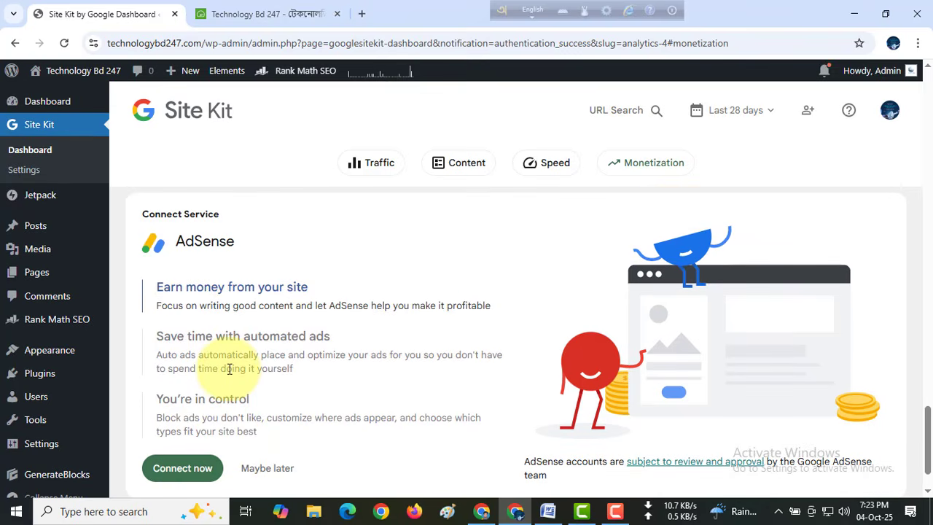
pyautogui.scroll(-1, 229, 370)
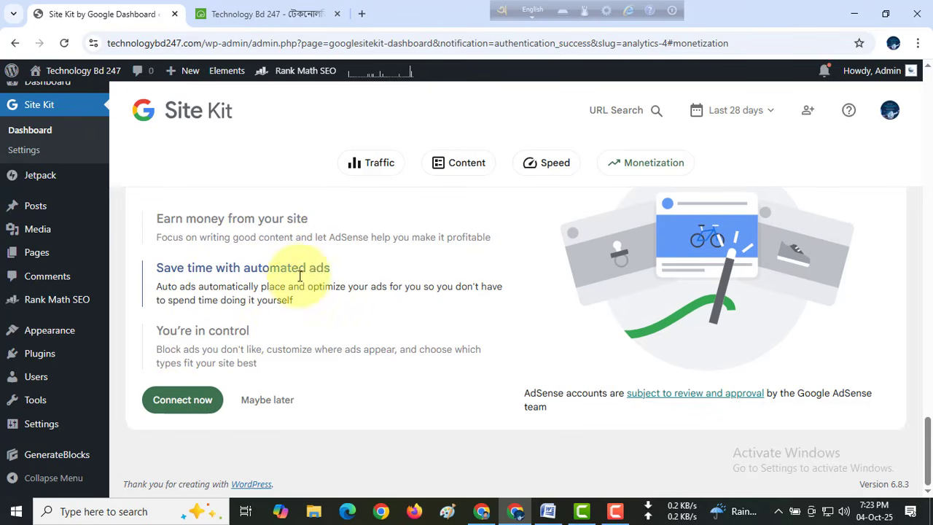
pyautogui.scroll(2, 334, 282)
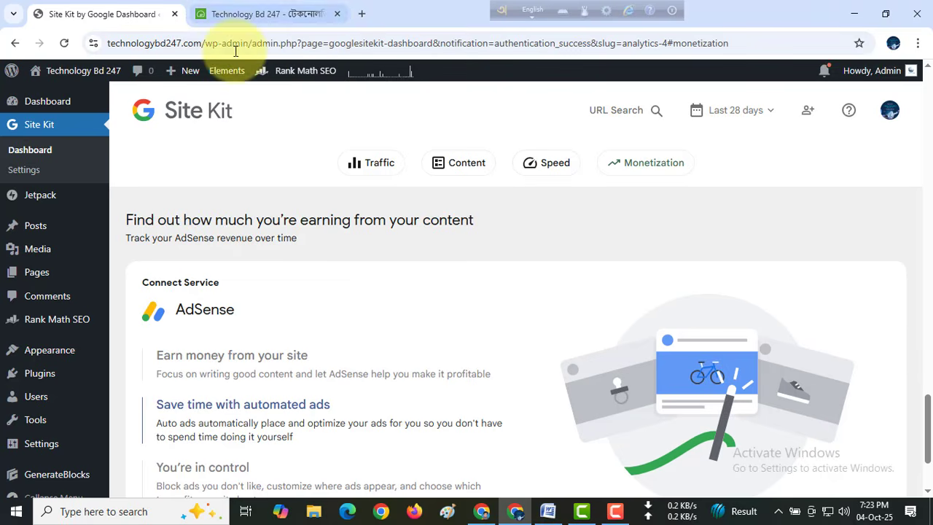
# Expand the Search Console entry in Site Kit's connected services and open its full details in Search Console.
pyautogui.click(26, 172)
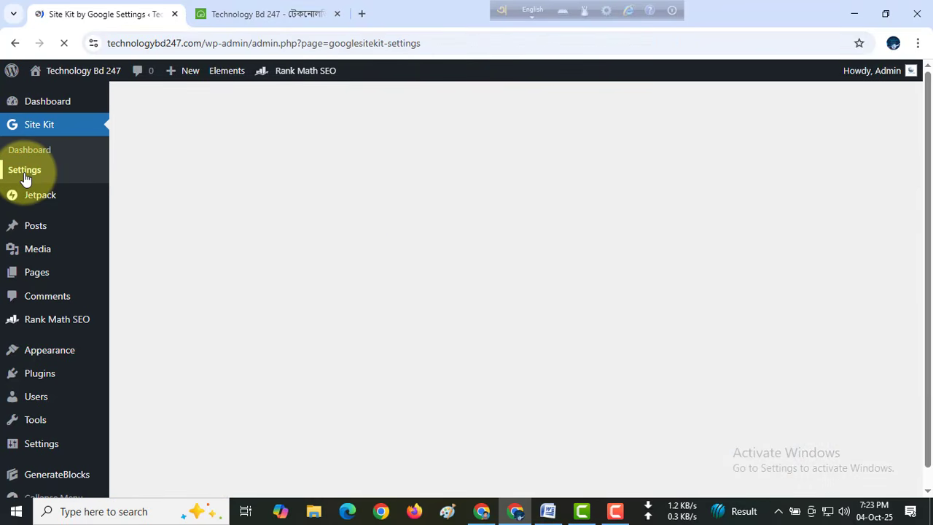
pyautogui.scroll(-1, 337, 213)
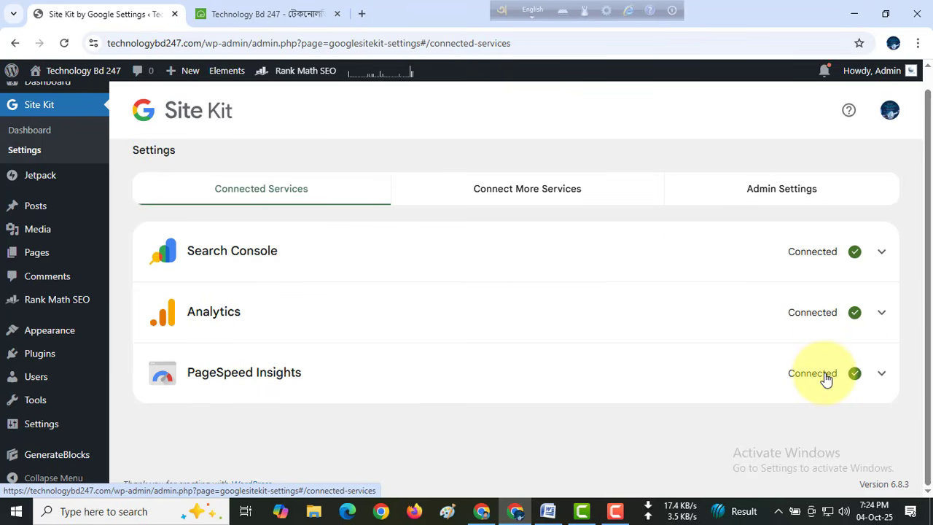
pyautogui.click(882, 253)
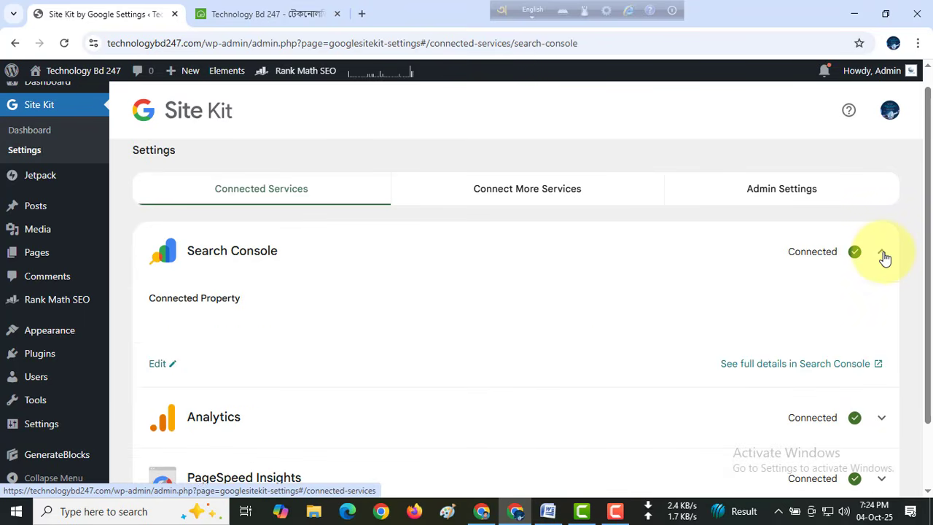
pyautogui.scroll(-2, 383, 333)
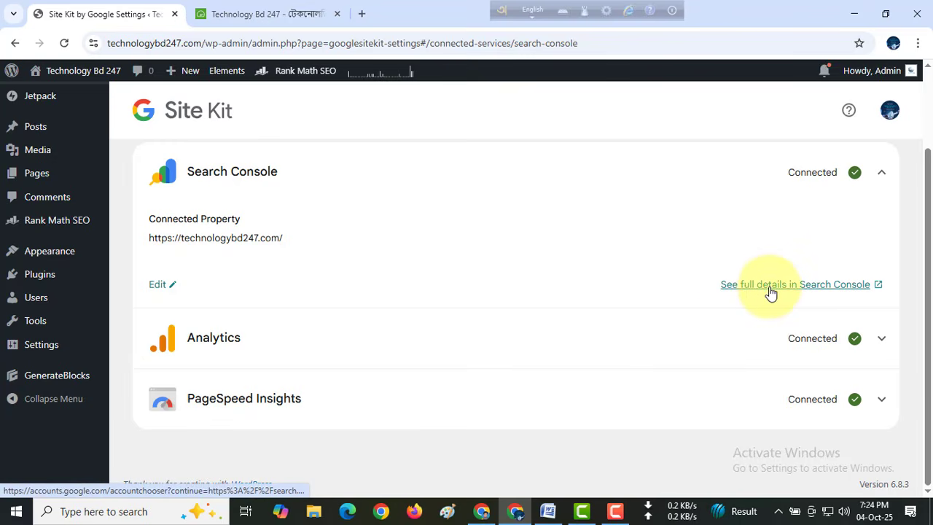
pyautogui.click(795, 285)
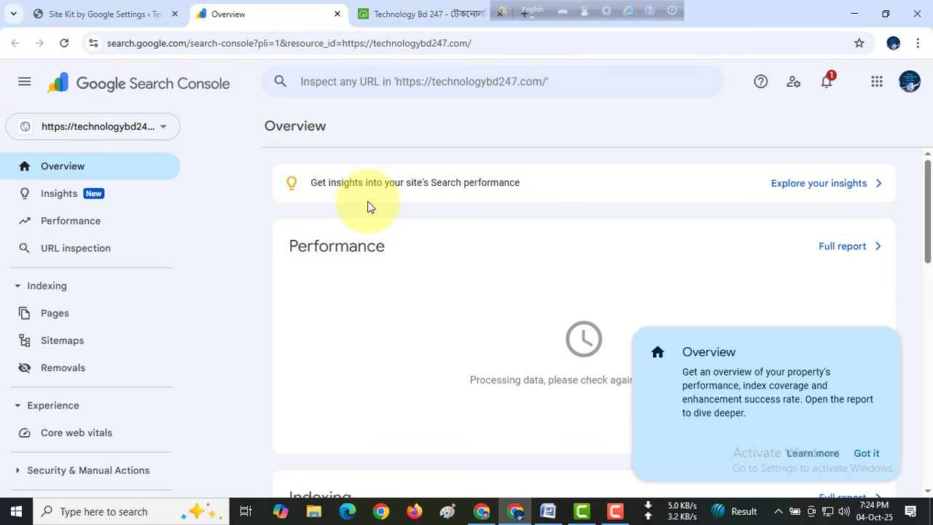
# Check the Search Console property list and the site's homepage, dismissing the Overview tip.
pyautogui.click(116, 132)
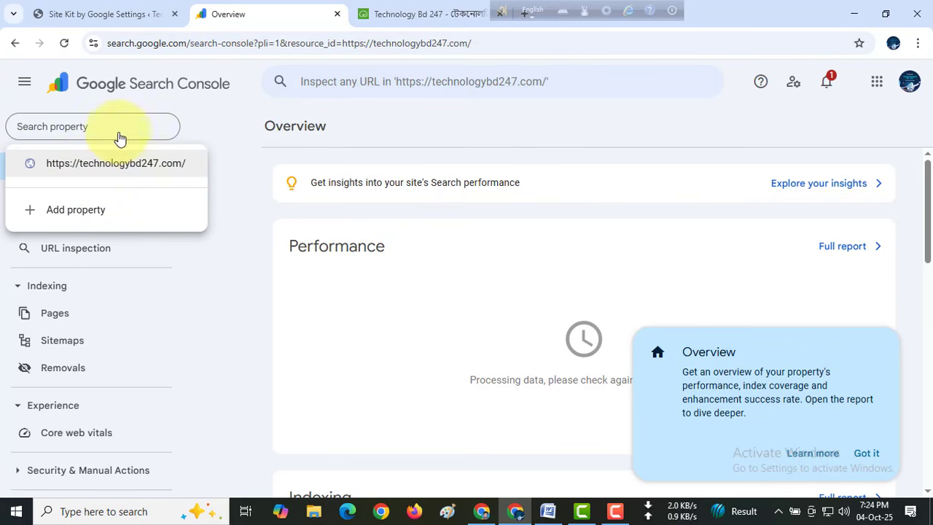
pyautogui.click(486, 166)
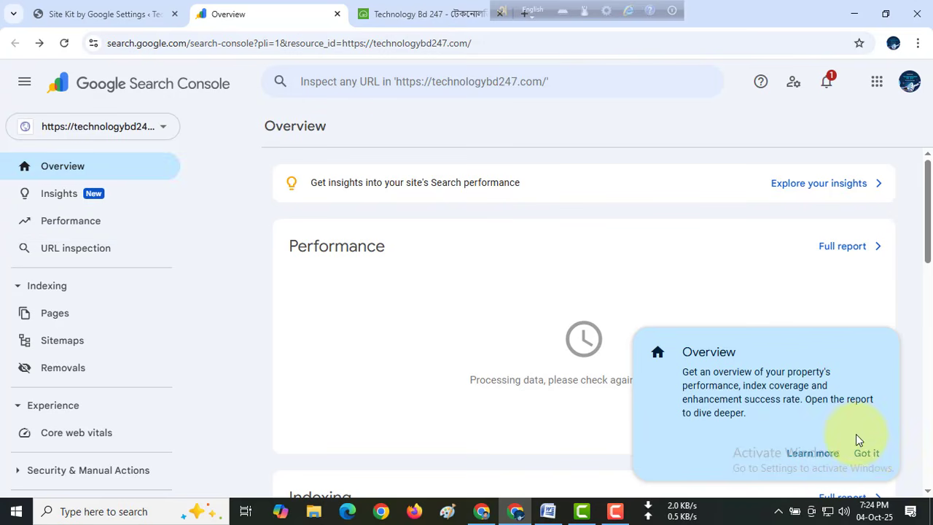
pyautogui.click(868, 459)
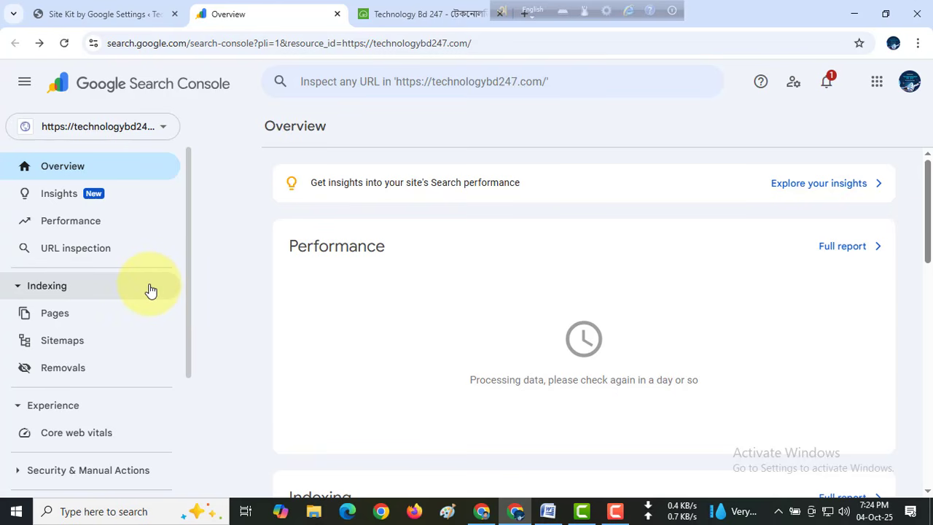
pyautogui.click(425, 16)
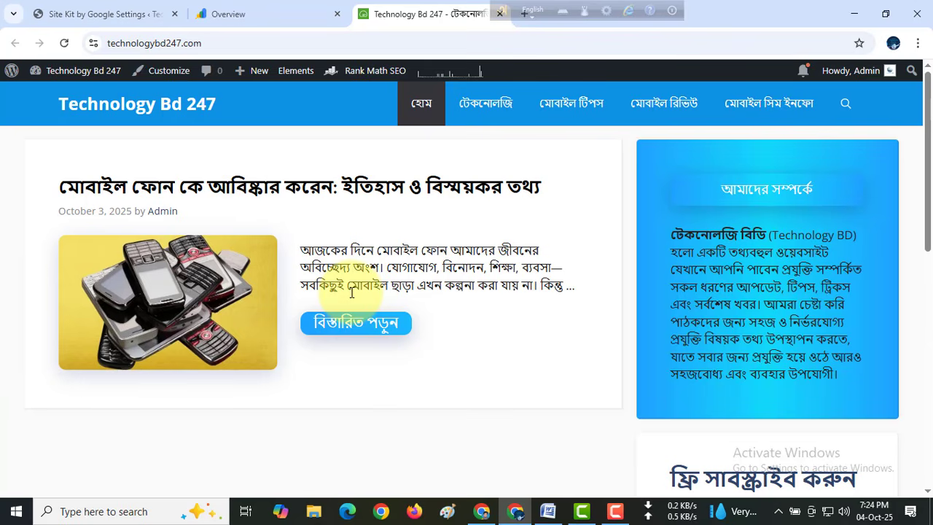
pyautogui.click(285, 16)
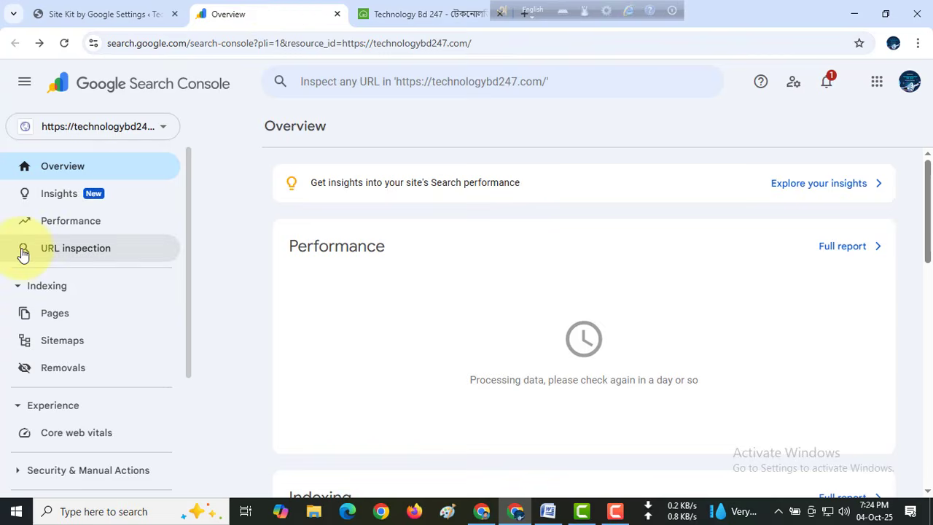
# Open the Sitemaps report for the property and dismiss its introductory tip.
pyautogui.click(66, 348)
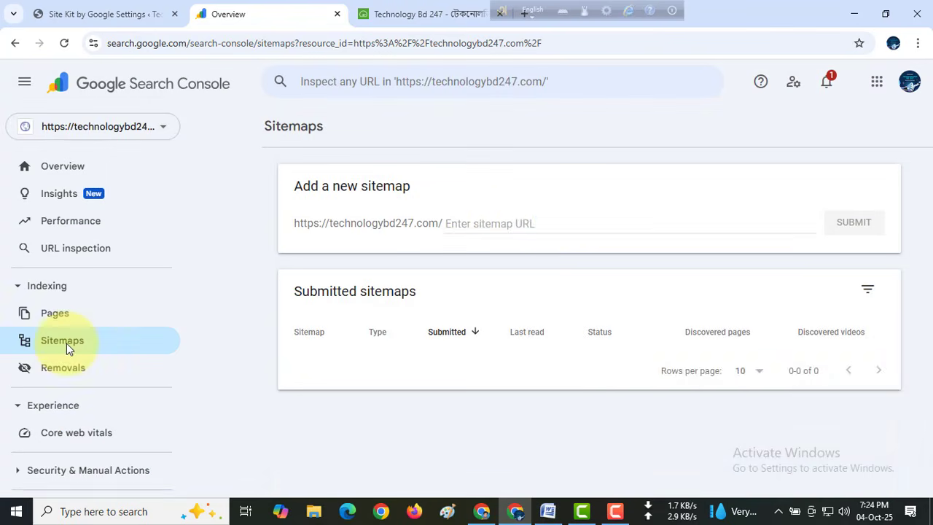
pyautogui.click(506, 226)
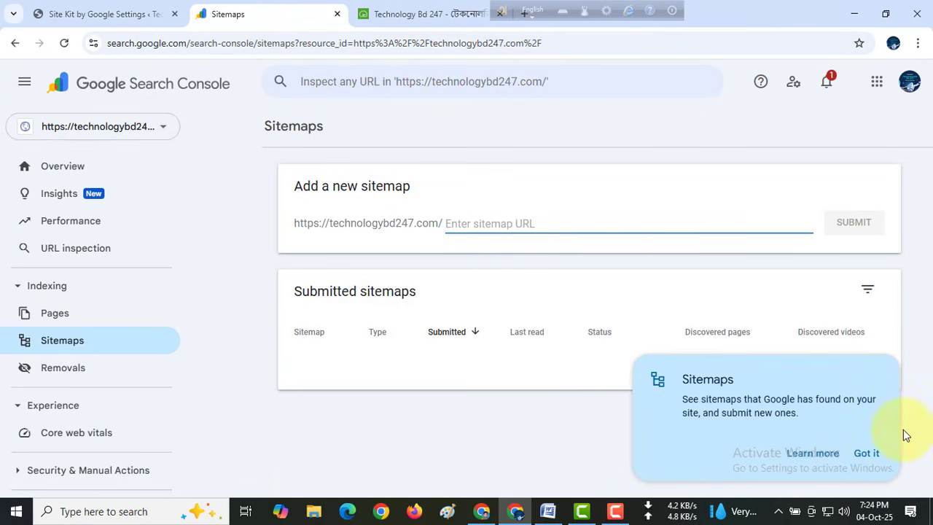
pyautogui.click(867, 454)
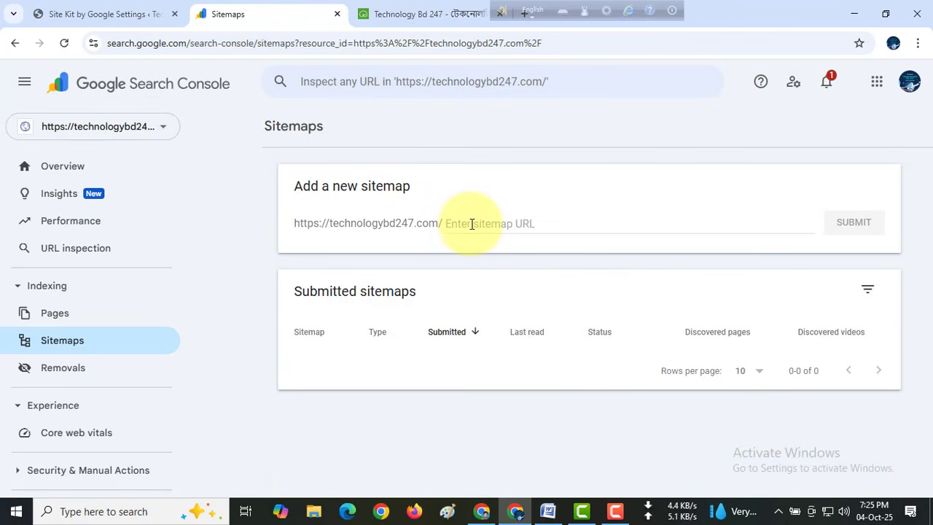
# Copy the sitemap_index.xml part of the sitemap index address from Rank Math SEO's general sitemap settings in WordPress.
pyautogui.click(86, 10)
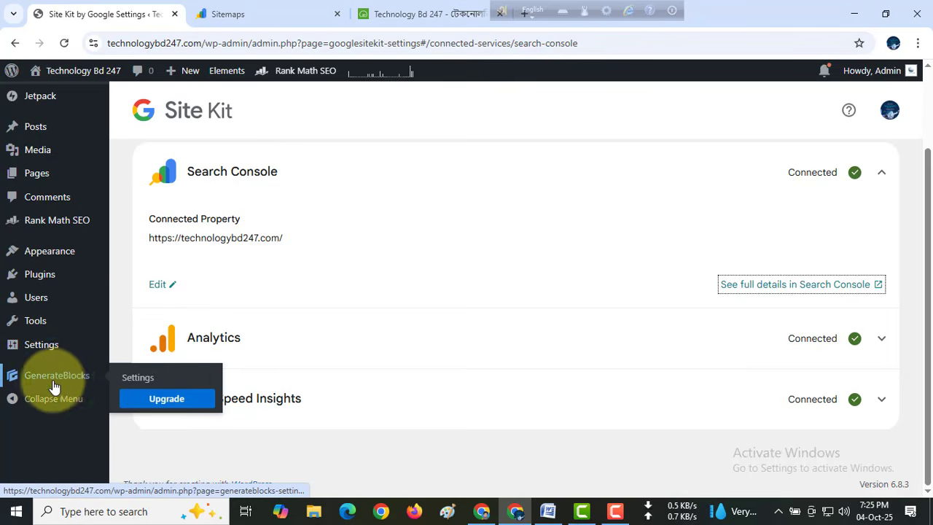
pyautogui.scroll(1, 71, 377)
pyautogui.scroll(1, 70, 376)
pyautogui.moveTo(39, 328)
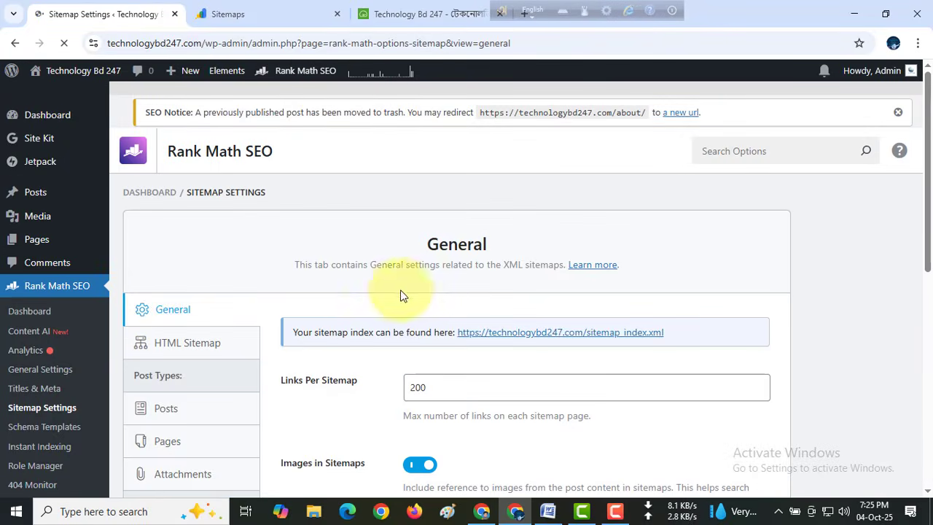
pyautogui.scroll(-2, 483, 270)
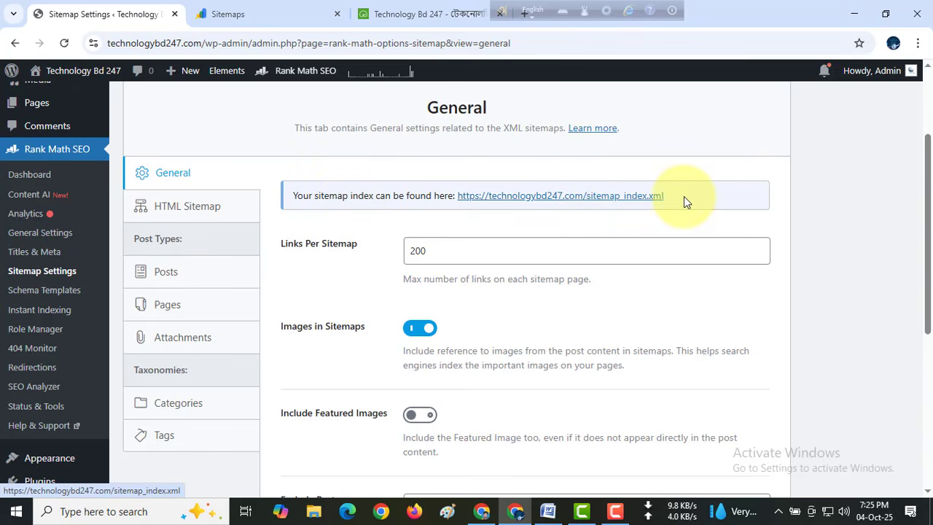
pyautogui.moveTo(687, 202); pyautogui.dragTo(589, 202)
pyautogui.hotkey('ctrl', 'c')
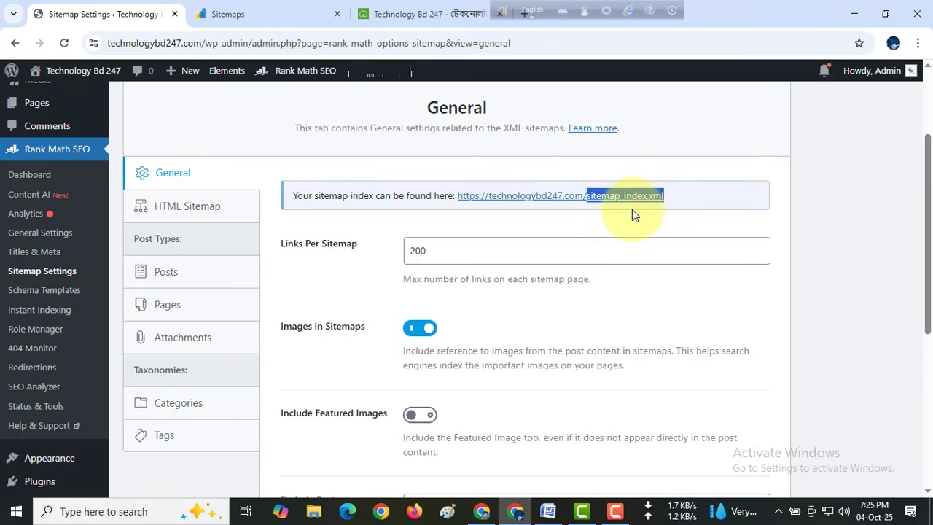
# Submit sitemap_index.xml as a new sitemap for the property in Search Console and dismiss the confirmation.
pyautogui.click(284, 16)
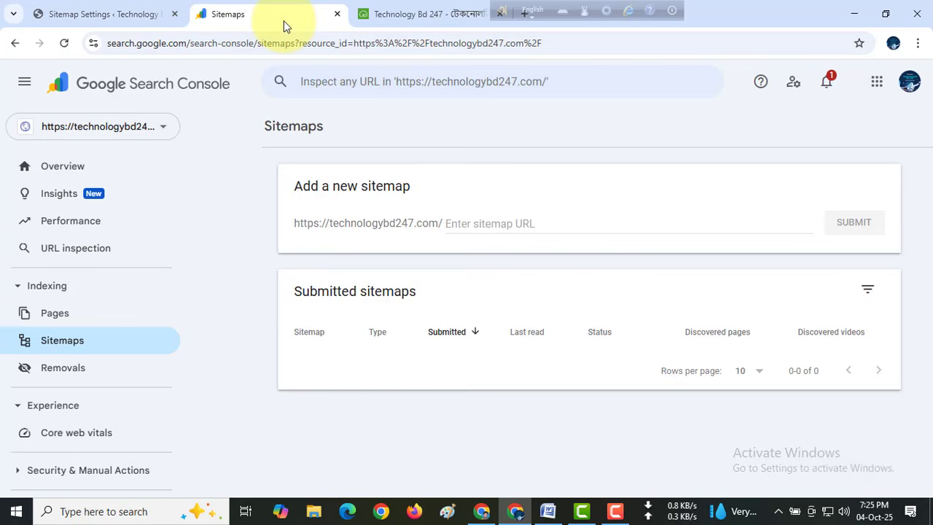
pyautogui.click(479, 223)
pyautogui.doubleClick(303, 223)
pyautogui.moveTo(368, 222); pyautogui.dragTo(446, 226)
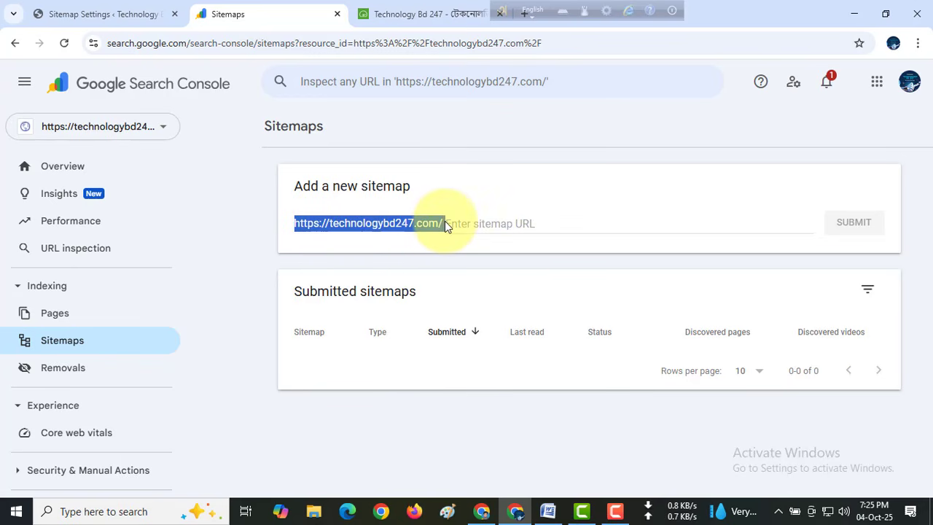
pyautogui.click(472, 224)
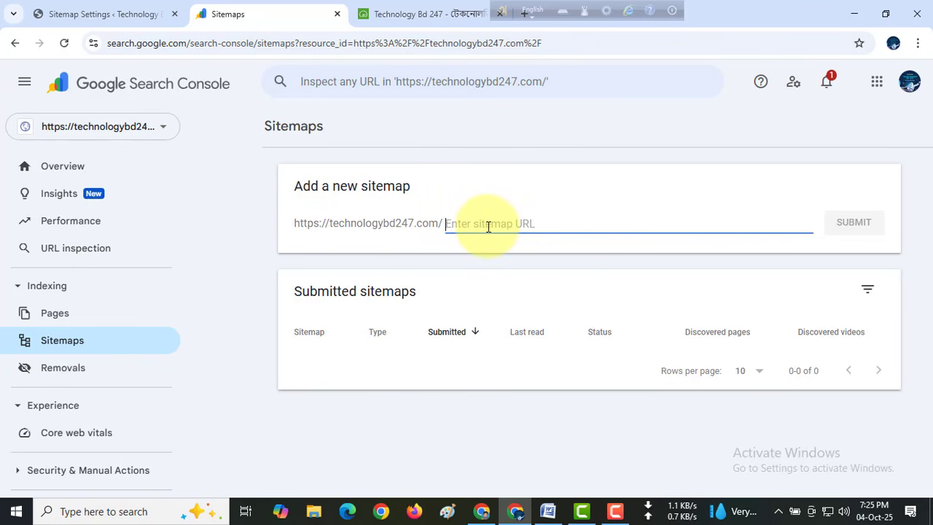
pyautogui.hotkey('ctrl', 'v')
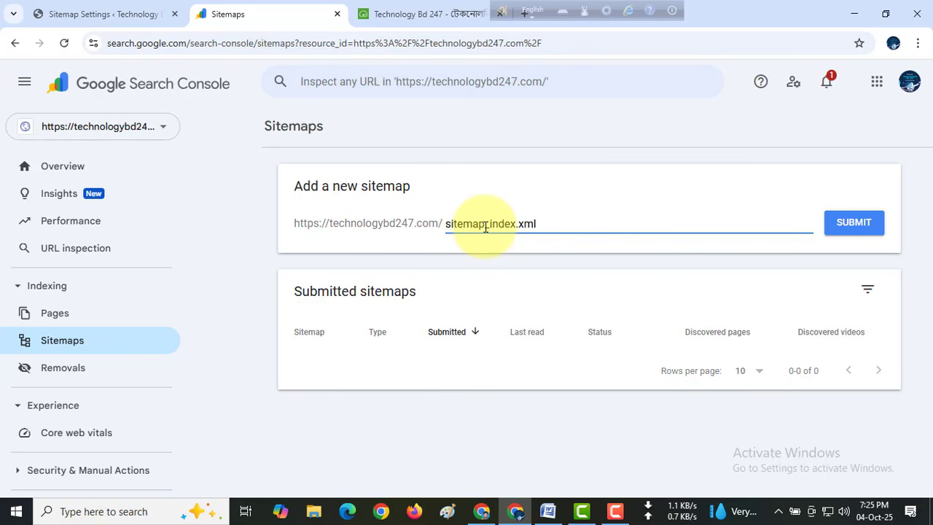
pyautogui.click(850, 228)
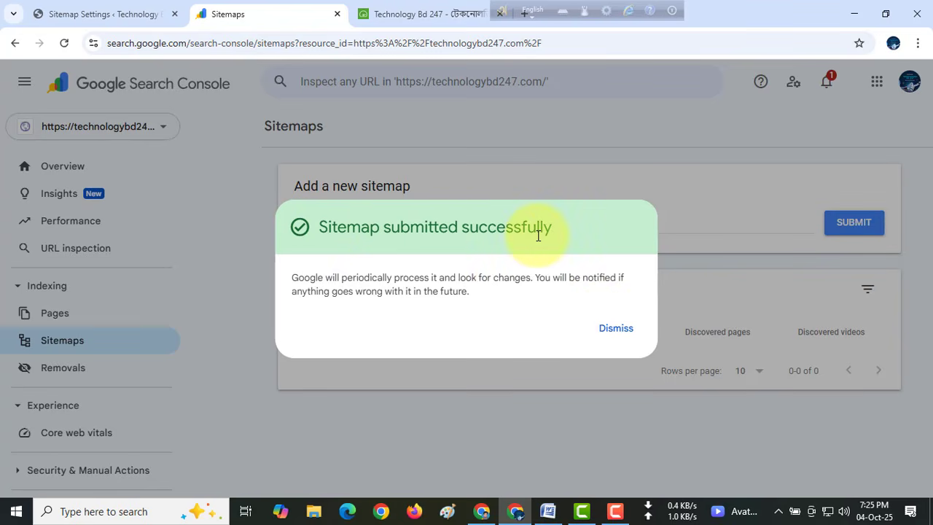
pyautogui.click(628, 337)
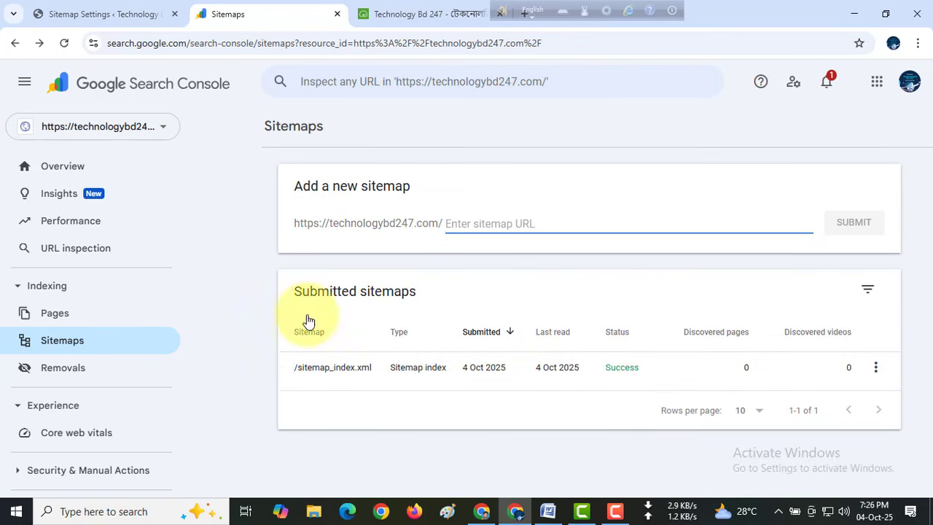
# Check the property's Overview, then copy the address of the site's homepage.
pyautogui.click(63, 169)
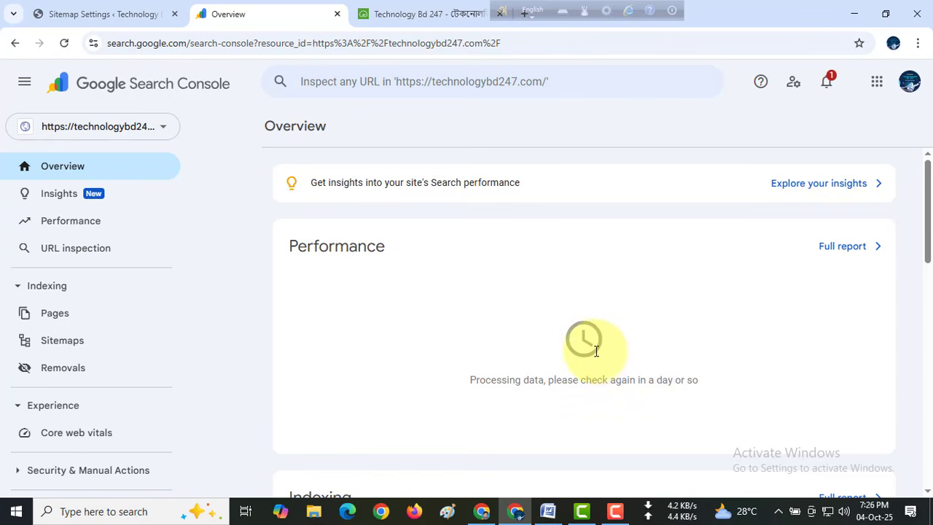
pyautogui.click(401, 14)
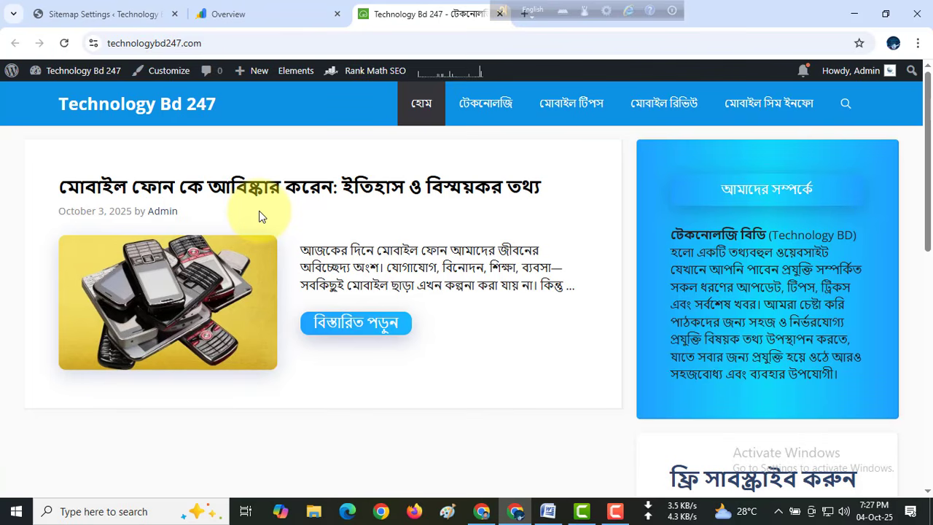
pyautogui.click(169, 42)
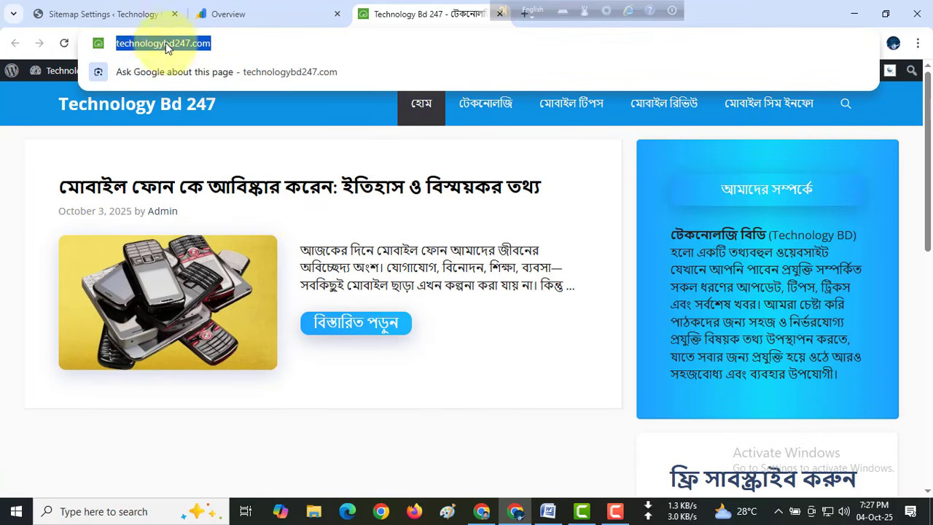
pyautogui.rightClick(151, 47)
pyautogui.click(209, 170)
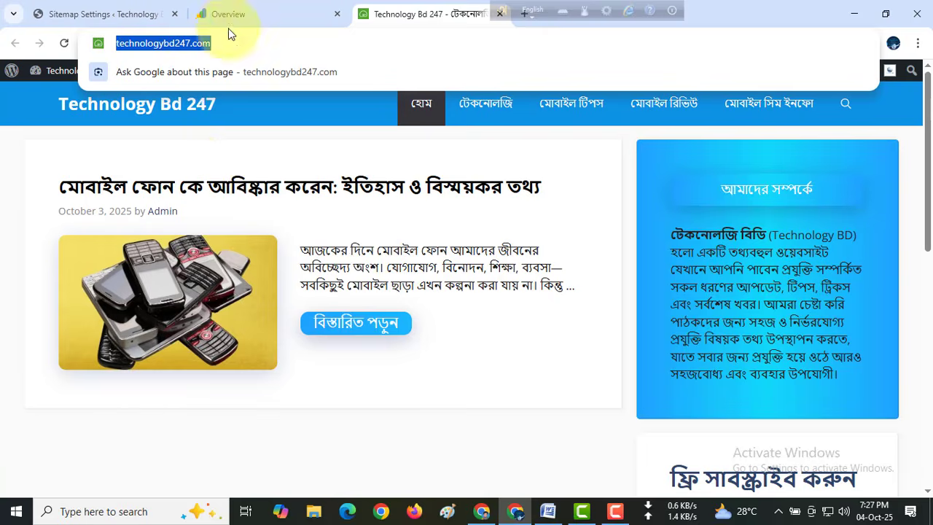
pyautogui.click(244, 13)
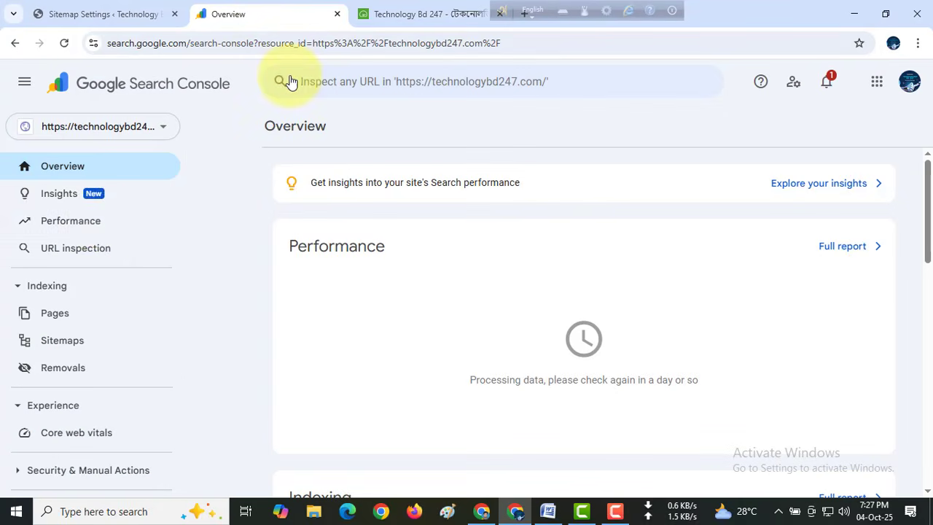
pyautogui.click(426, 80)
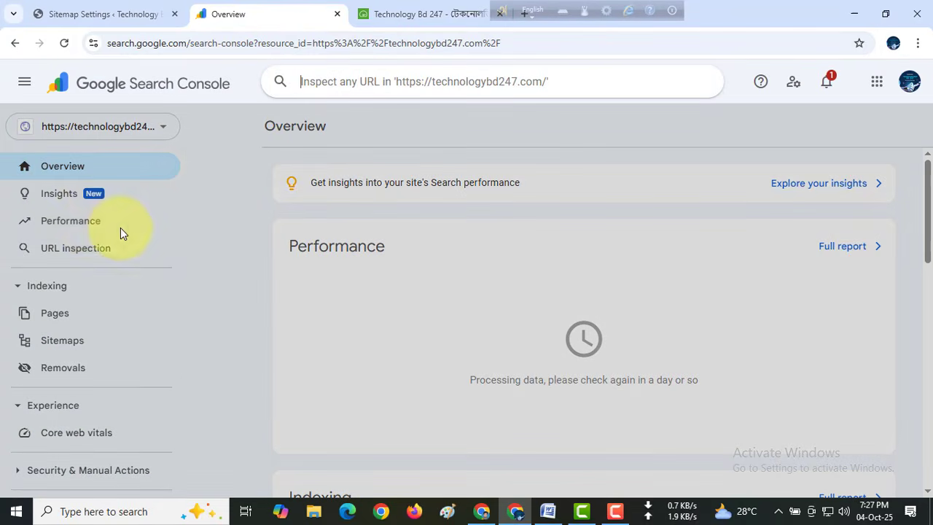
pyautogui.click(121, 228)
pyautogui.click(81, 250)
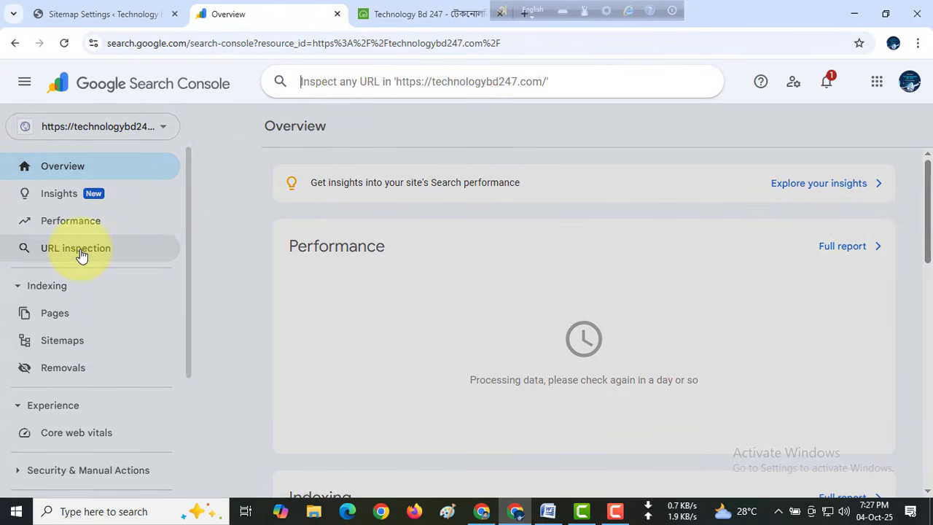
pyautogui.rightClick(320, 81)
pyautogui.click(347, 245)
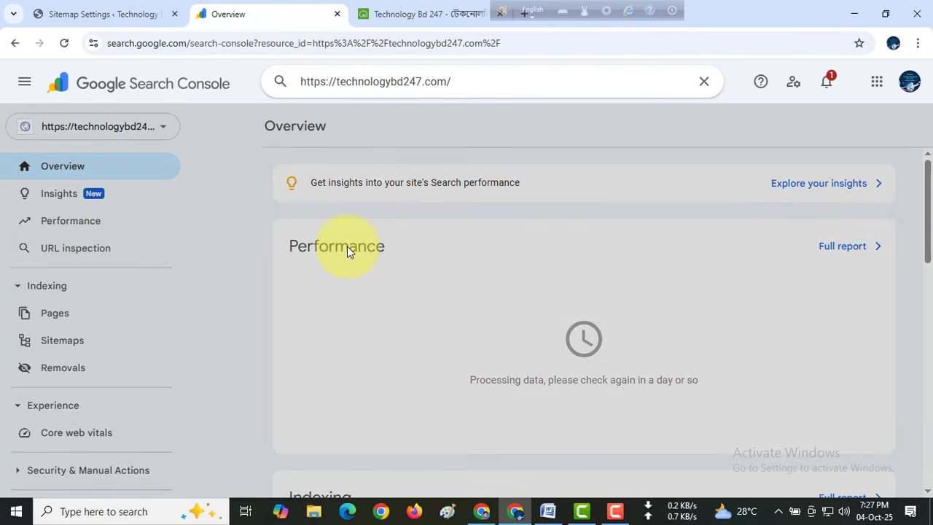
pyautogui.press('Return')
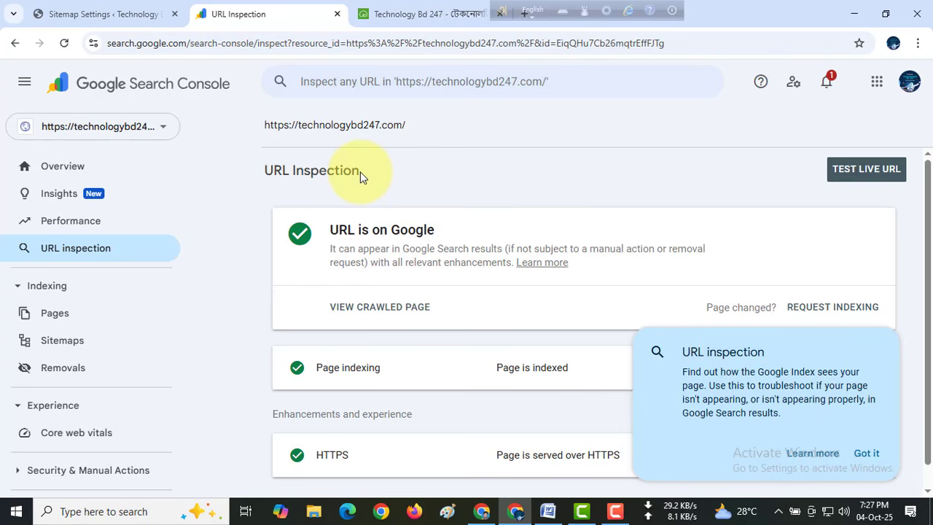
pyautogui.click(868, 453)
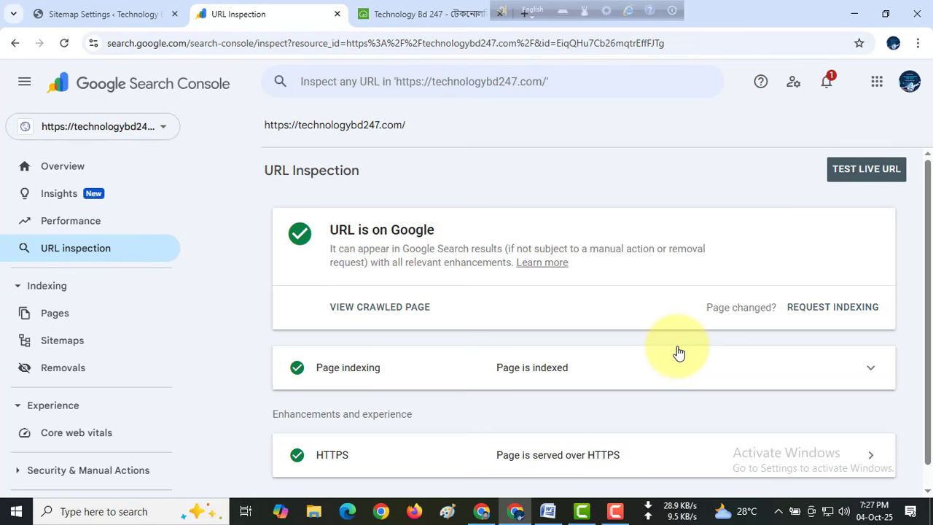
# Review the homepage's inspection result, request indexing for it, and dismiss the confirmation.
pyautogui.scroll(-1, 678, 352)
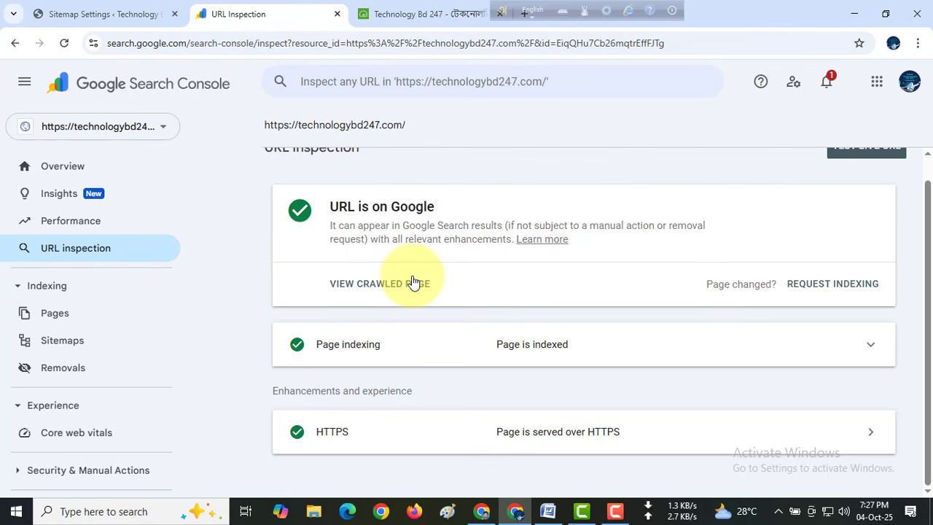
pyautogui.scroll(1, 413, 282)
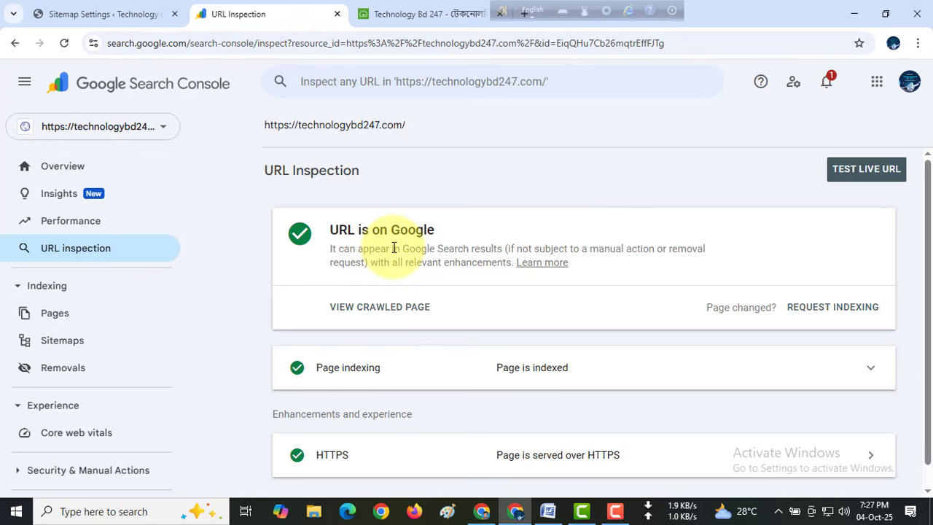
pyautogui.click(808, 310)
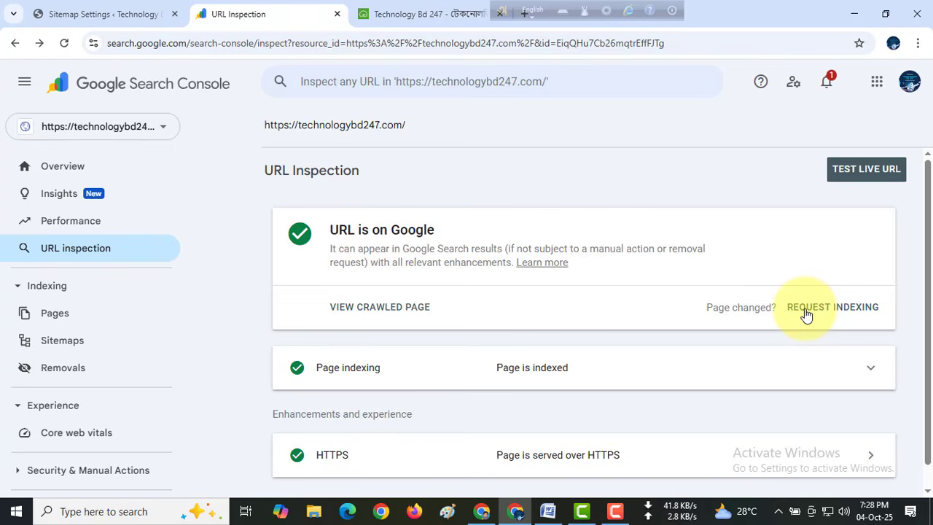
pyautogui.click(805, 308)
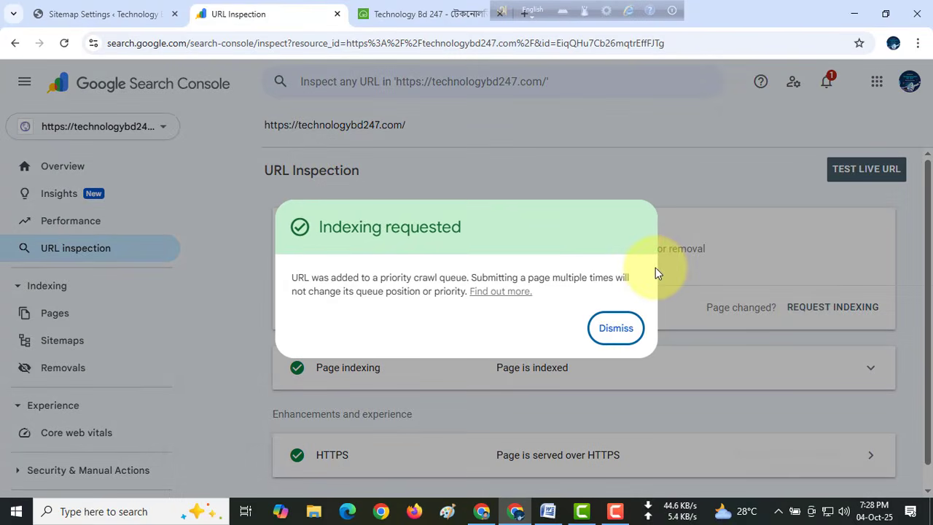
pyautogui.click(615, 328)
# Look over the property's Overview and the site's homepage, and return to Search Console.
pyautogui.click(70, 180)
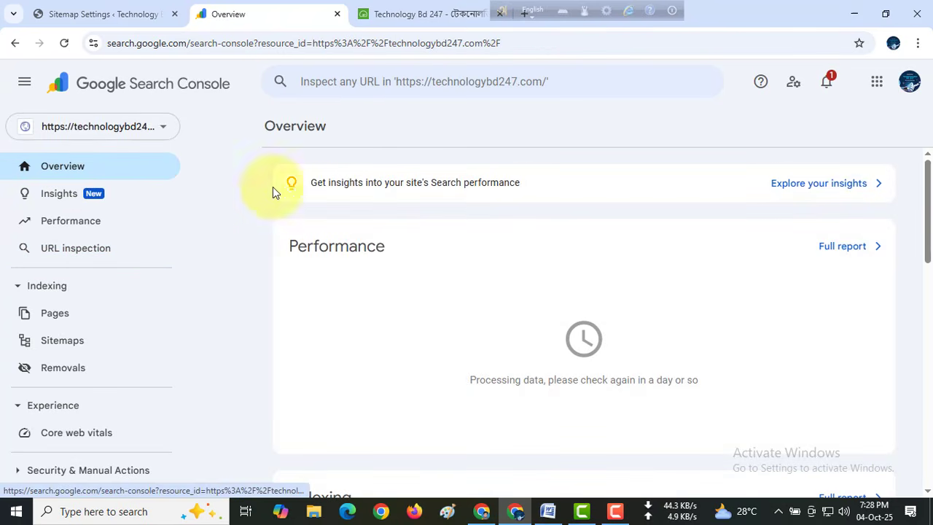
pyautogui.click(379, 14)
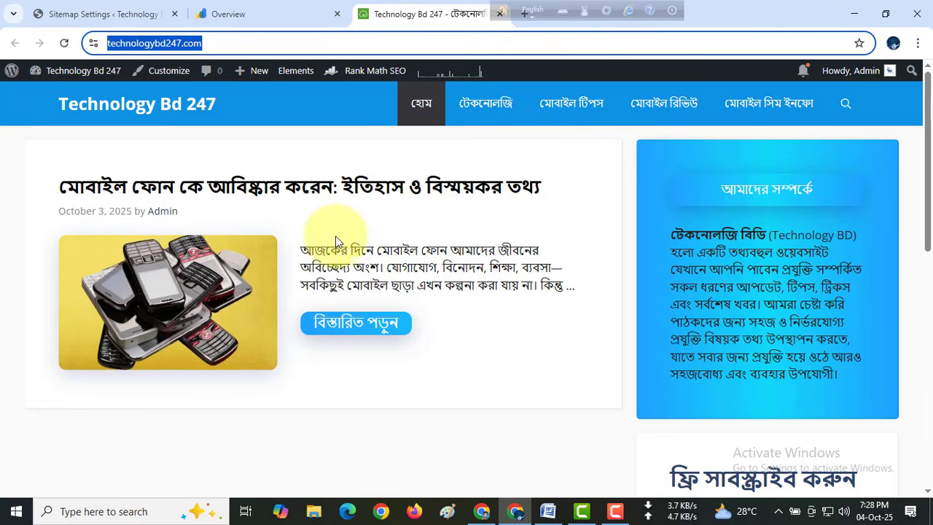
pyautogui.scroll(-7, 336, 237)
pyautogui.scroll(5, 337, 239)
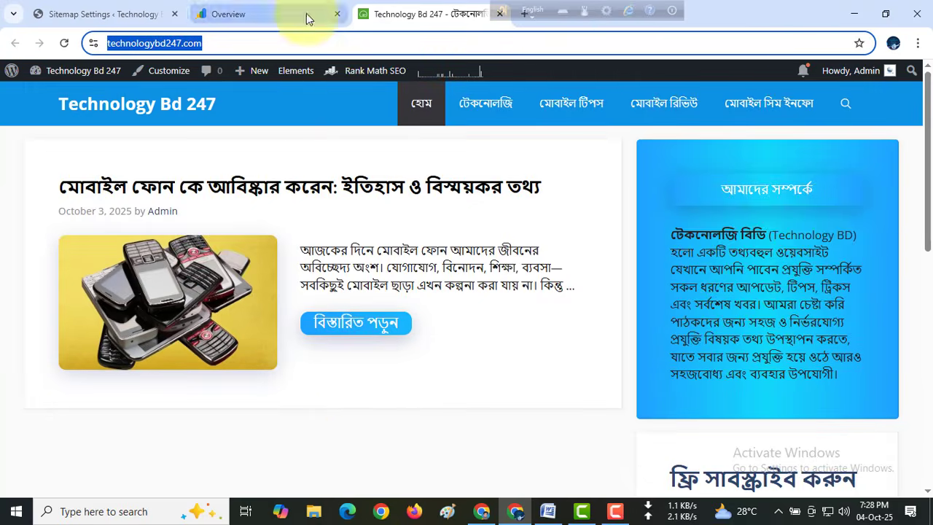
pyautogui.click(308, 15)
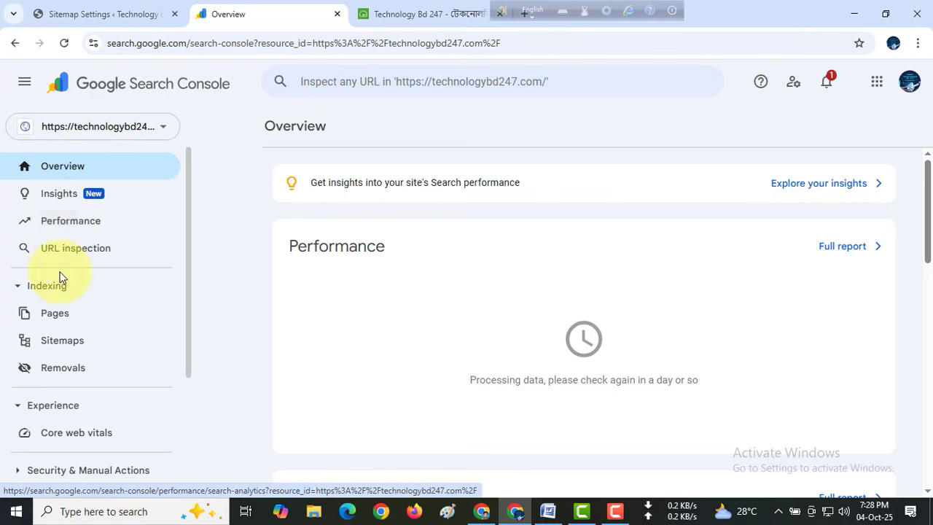
# View the property's Insights and Performance reports, dismissing their introductory notices and tips.
pyautogui.click(51, 197)
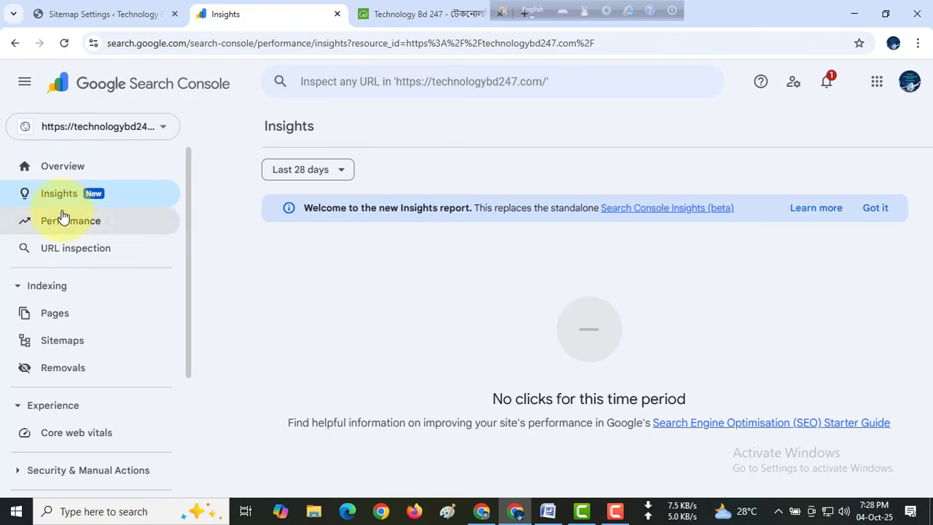
pyautogui.click(883, 210)
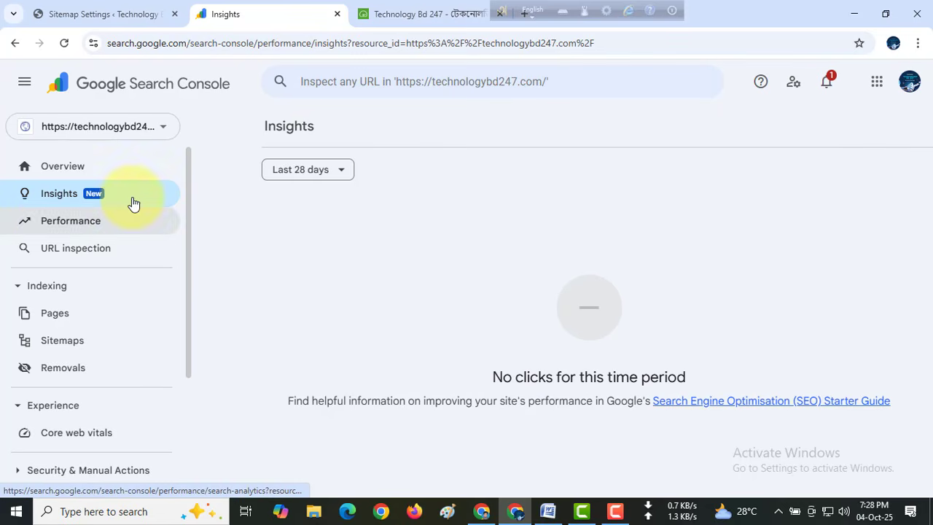
pyautogui.click(73, 230)
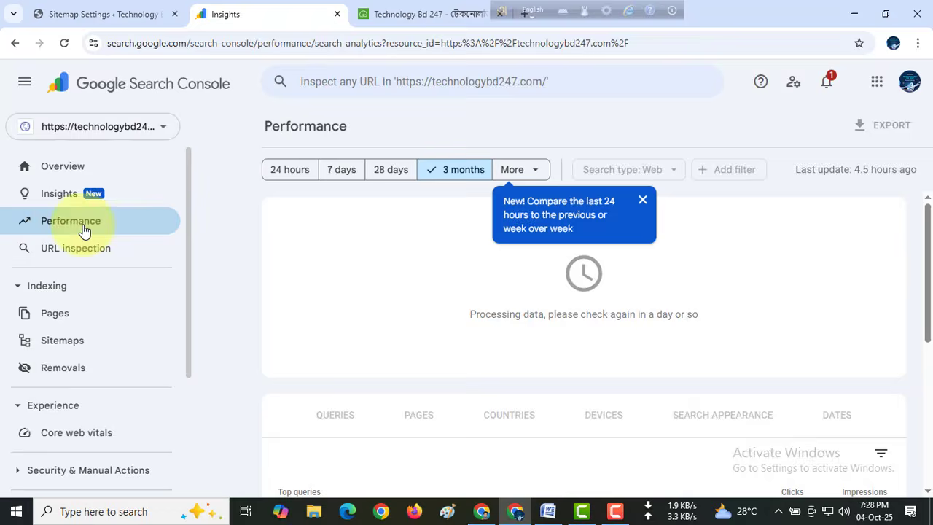
pyautogui.click(644, 199)
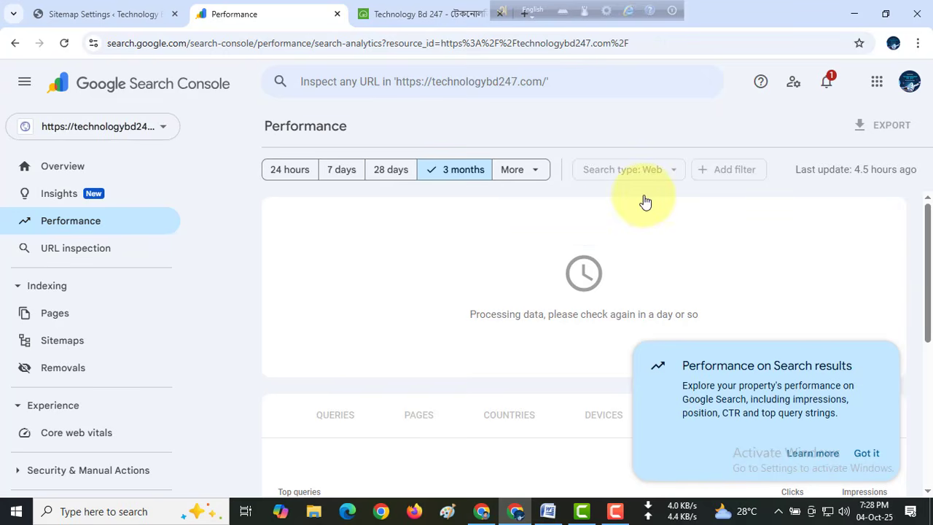
pyautogui.click(866, 452)
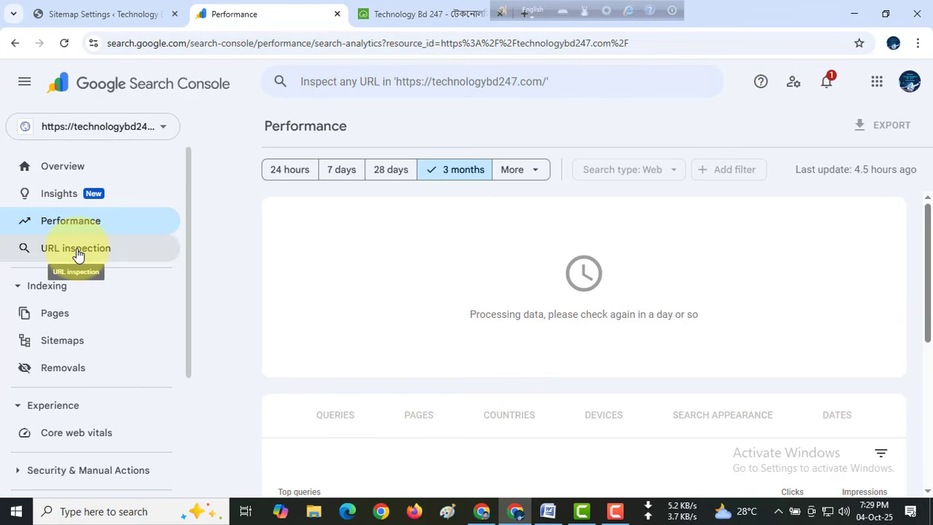
# Copy the link address of the mobile phone post on the site's homepage.
pyautogui.click(412, 11)
pyautogui.scroll(-4, 271, 226)
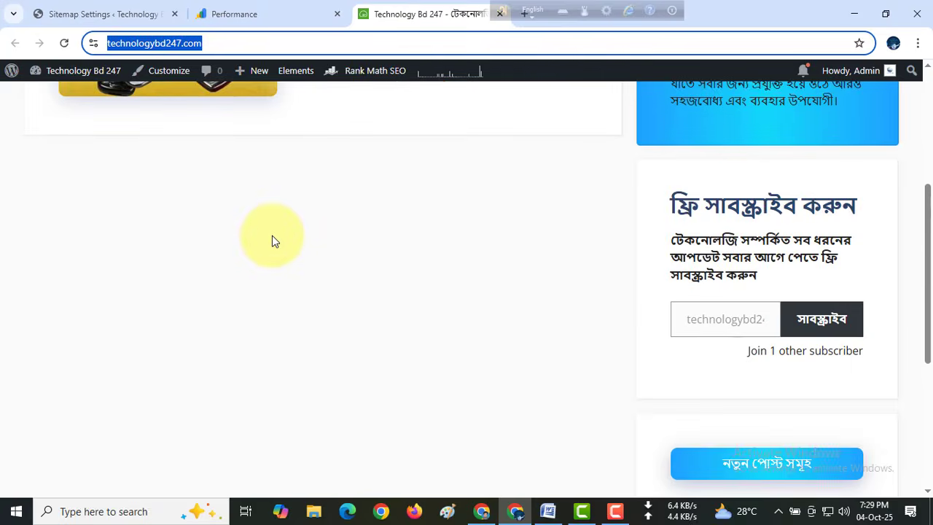
pyautogui.scroll(5, 273, 237)
pyautogui.rightClick(290, 184)
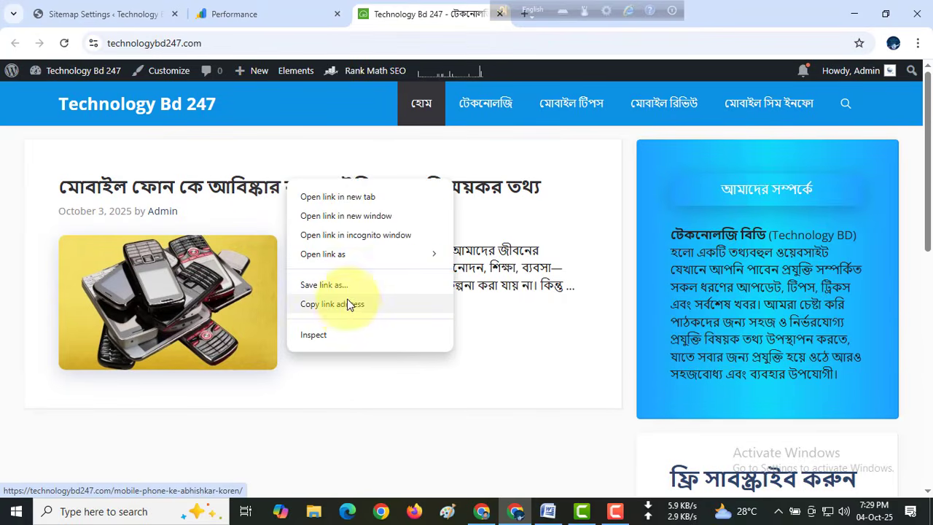
pyautogui.click(347, 304)
# Return to Search Console and open the Page indexing report for the property.
pyautogui.click(232, 14)
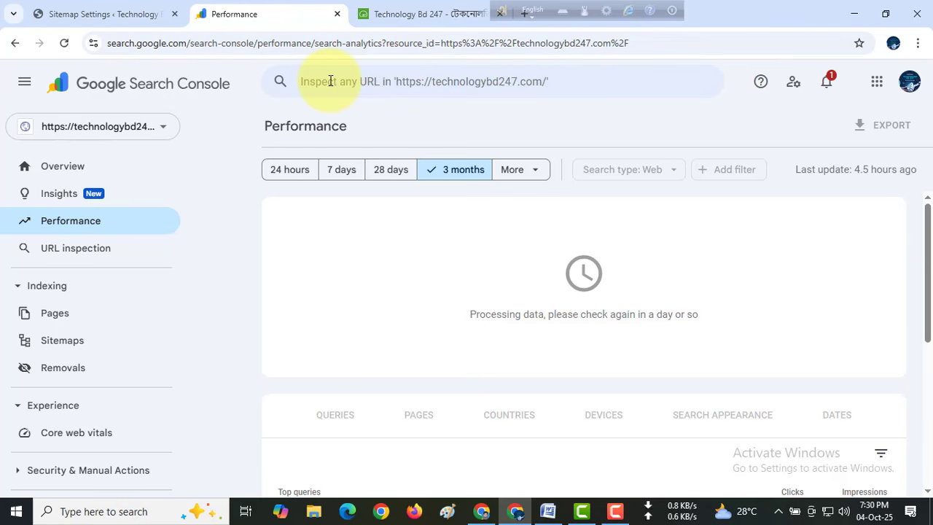
pyautogui.scroll(-1, 113, 360)
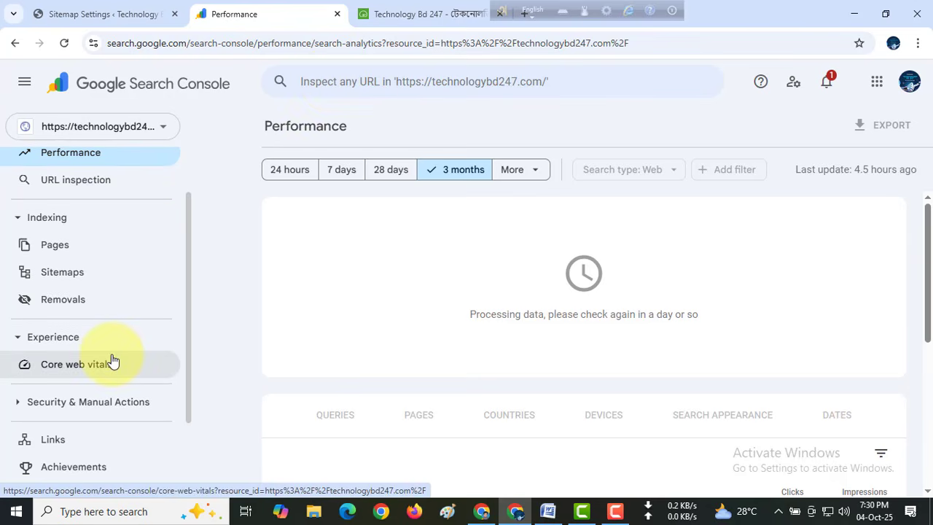
pyautogui.scroll(-1, 110, 361)
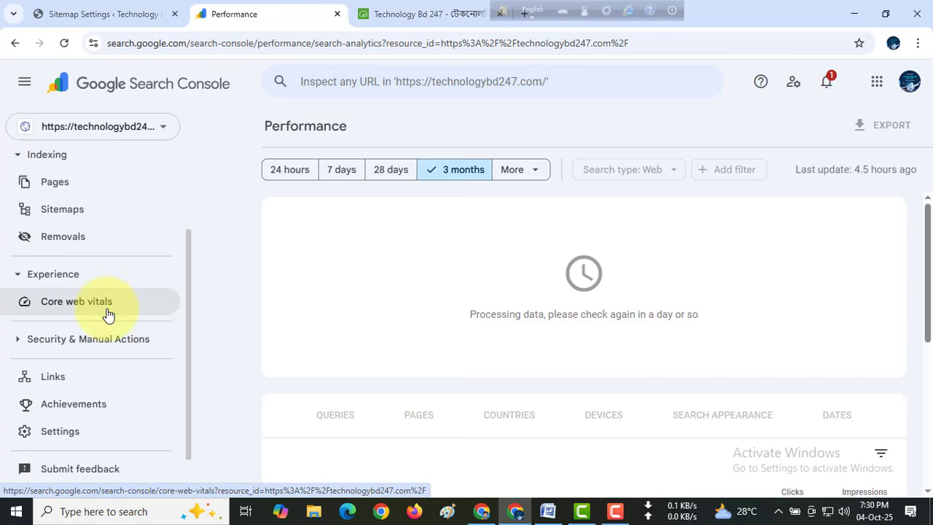
pyautogui.click(60, 179)
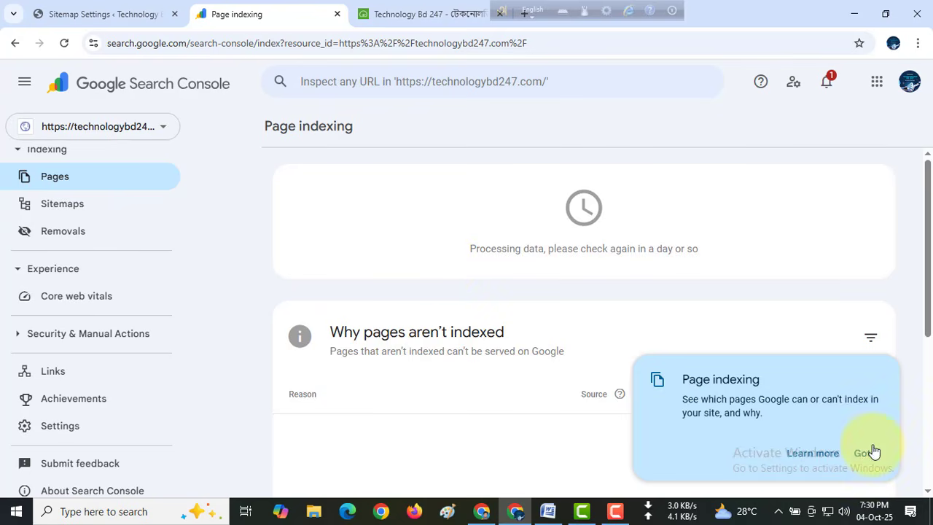
# Dismiss the Page indexing tip, examine why pages aren't indexed, and open the property's submitted sitemaps.
pyautogui.click(868, 451)
pyautogui.scroll(-2, 429, 353)
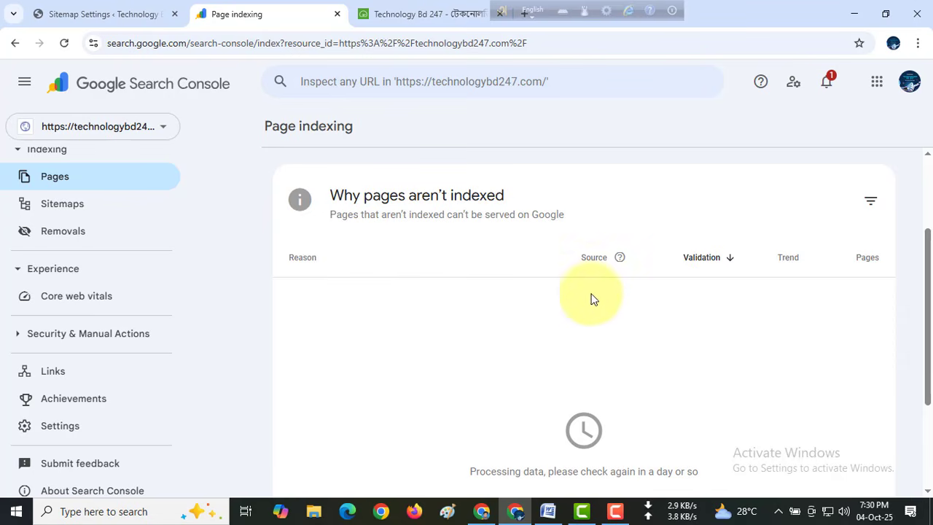
pyautogui.click(69, 208)
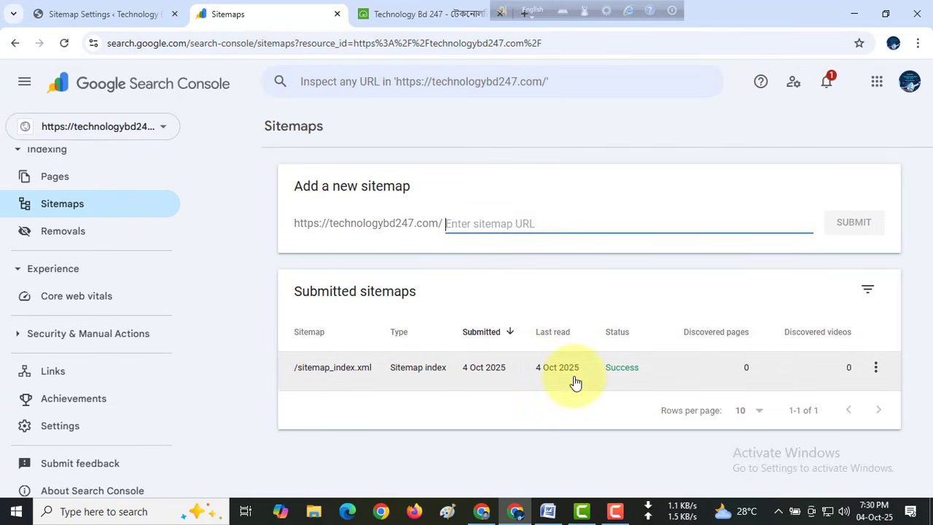
# View the Removals report, dismiss its cache updates notice, and glance at the site's homepage before returning to Search Console.
pyautogui.click(73, 237)
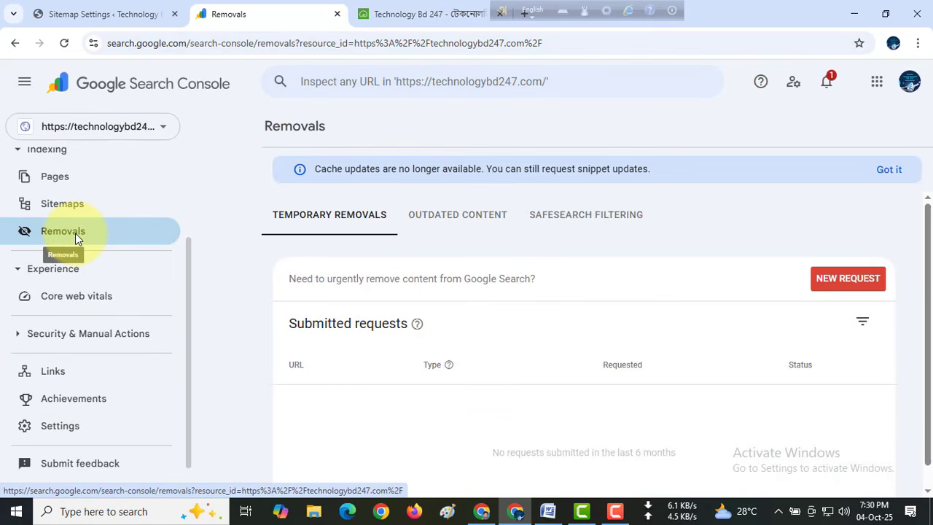
pyautogui.click(886, 169)
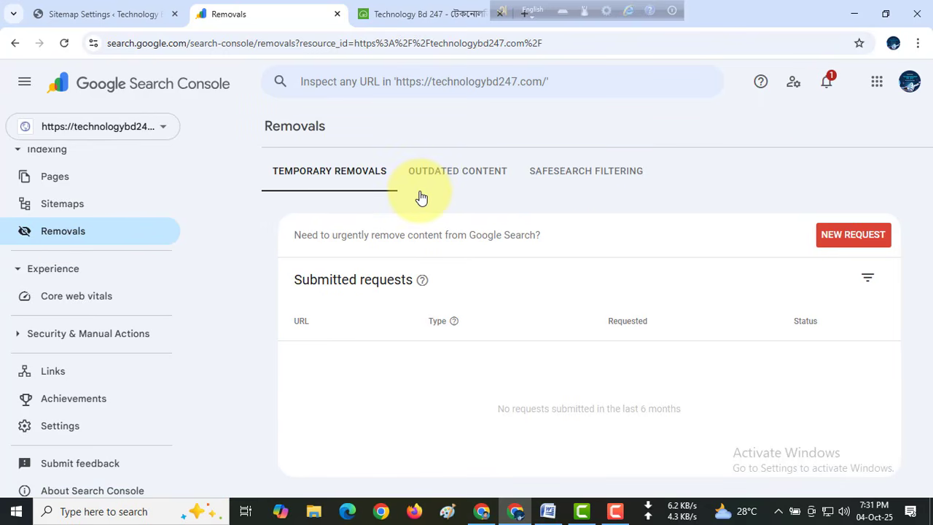
pyautogui.click(411, 14)
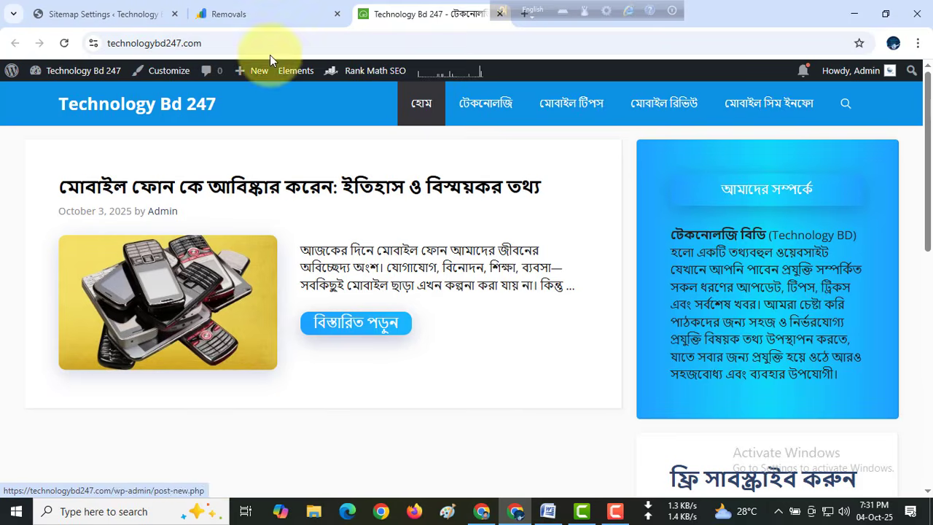
pyautogui.click(264, 14)
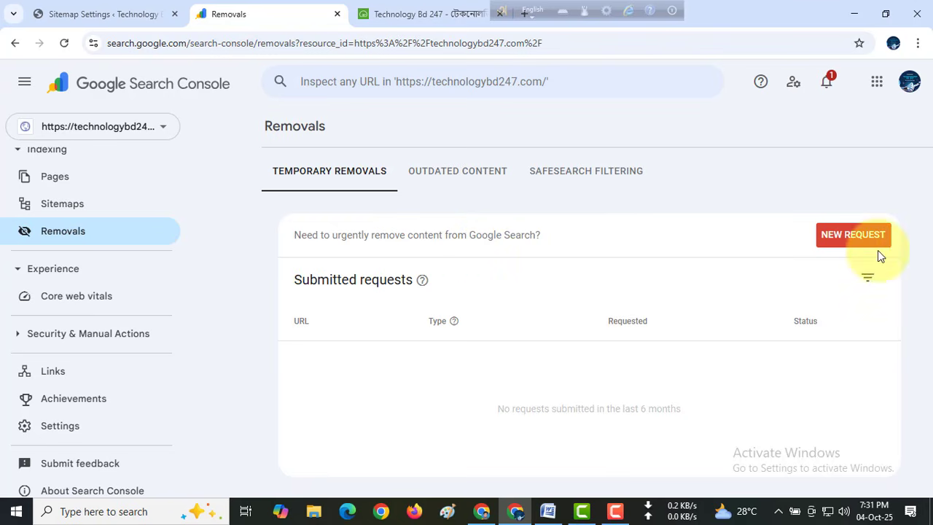
# Open the Core web vitals report, dismiss its tip, and look over the mobile and desktop sections.
pyautogui.scroll(-1, 77, 355)
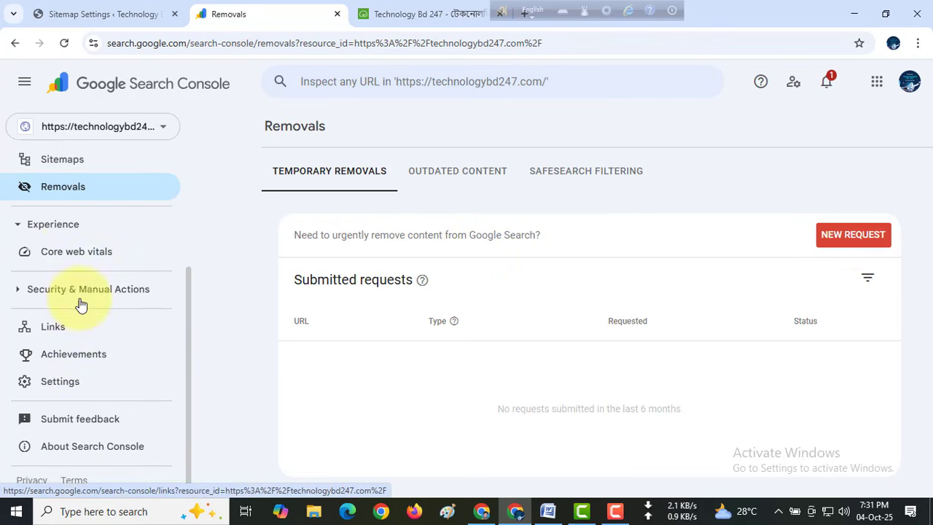
pyautogui.click(92, 254)
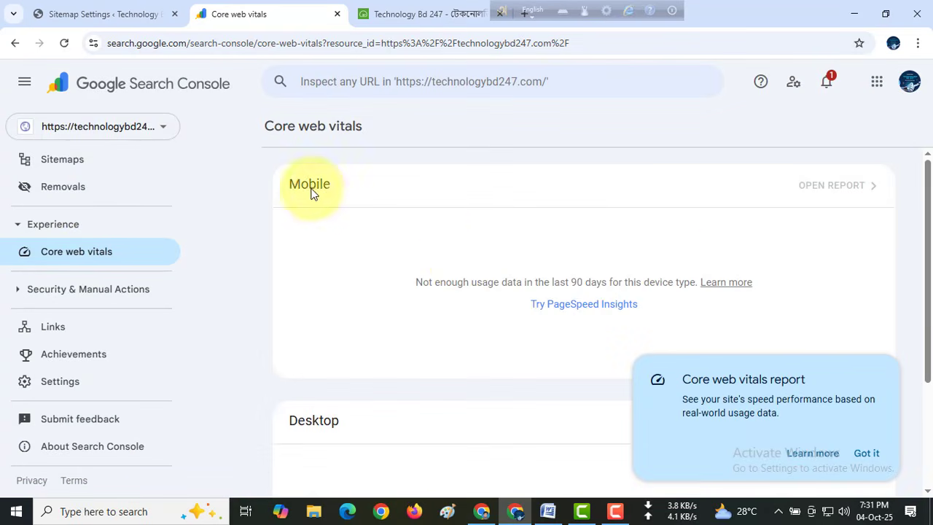
pyautogui.click(869, 453)
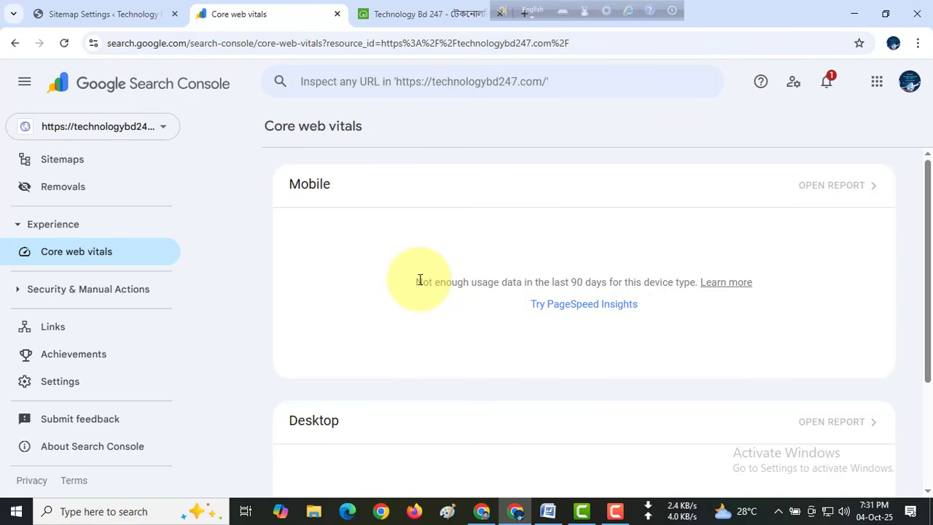
pyautogui.scroll(-2, 419, 280)
pyautogui.scroll(2, 419, 279)
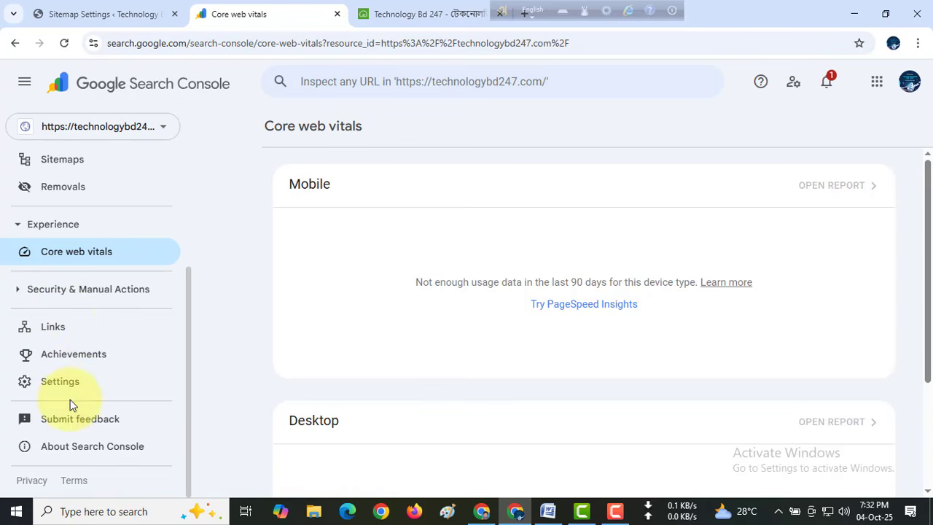
# Bookmark the Core web vitals page in the Bookmarks bar under its suggested name.
pyautogui.scroll(3, 87, 374)
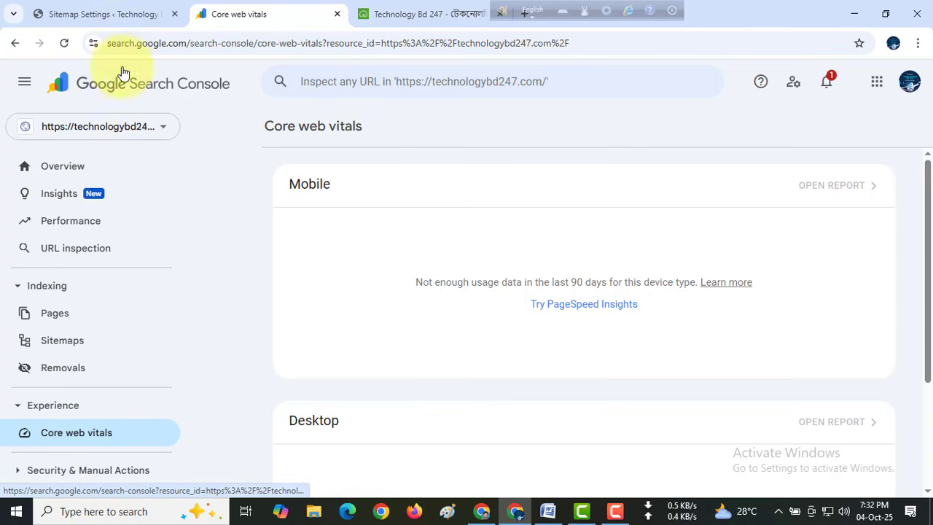
pyautogui.click(859, 44)
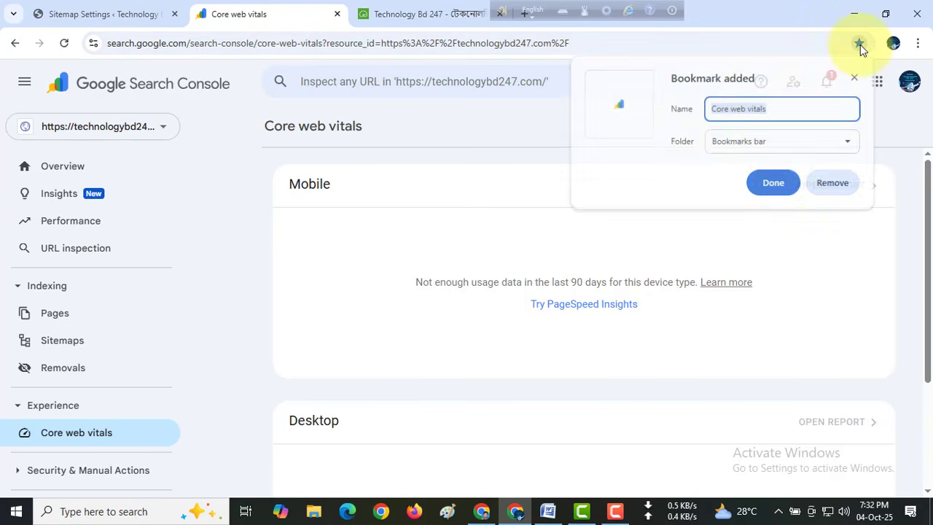
pyautogui.click(774, 182)
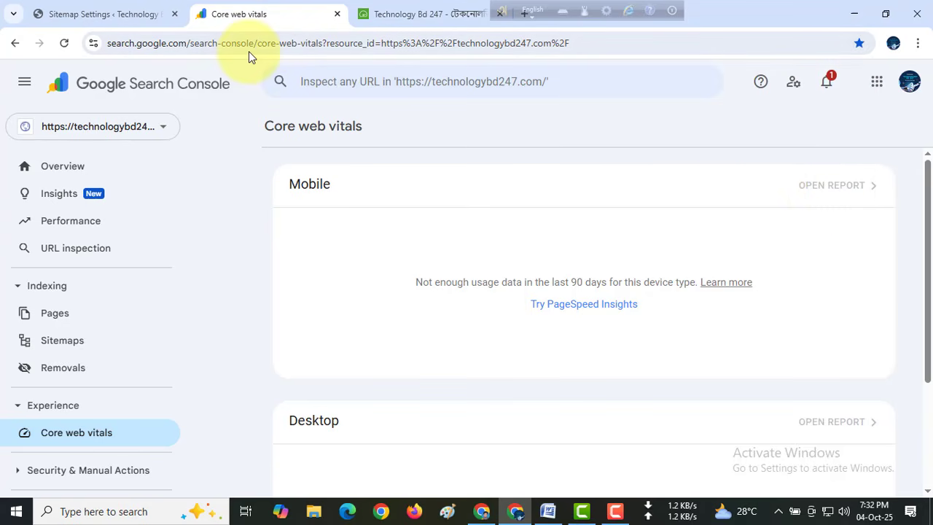
# Return to the WordPress admin and open the Site Kit settings to view the connected services.
pyautogui.click(104, 14)
pyautogui.scroll(3, 22, 233)
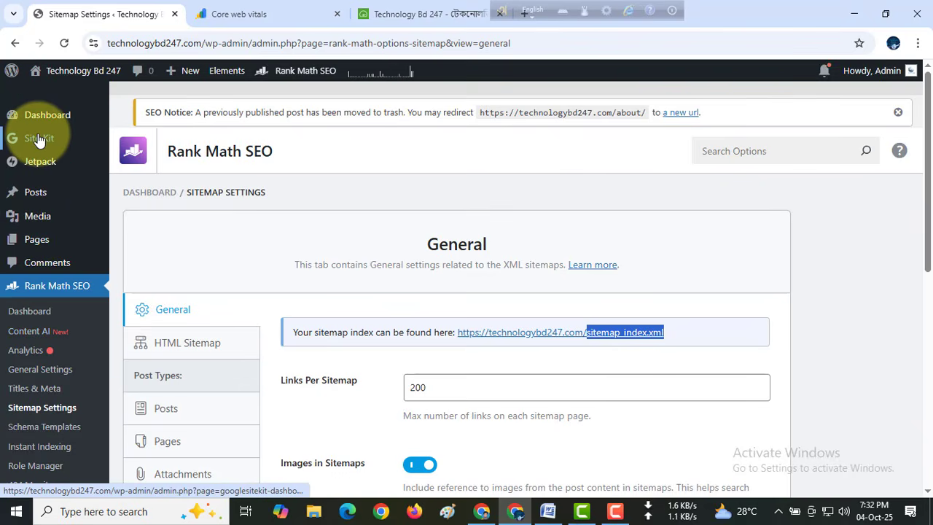
pyautogui.moveTo(39, 141)
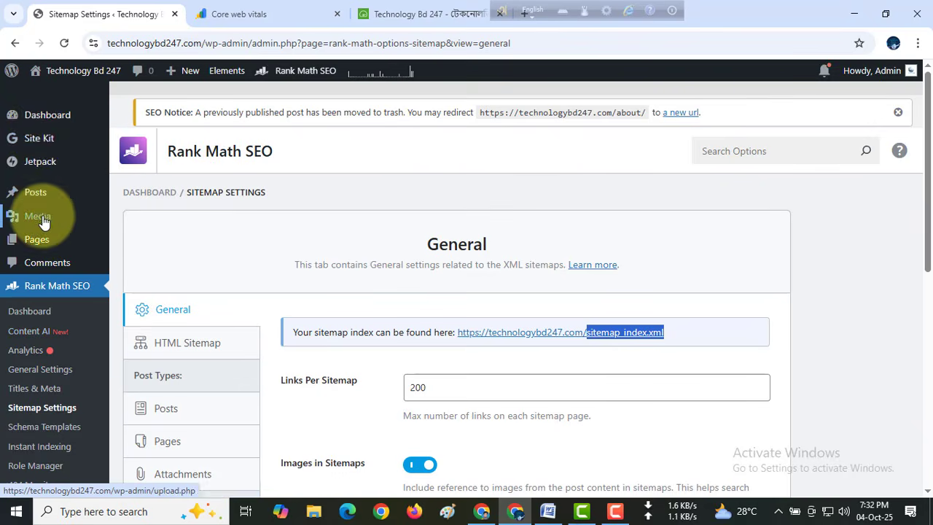
pyautogui.click(143, 167)
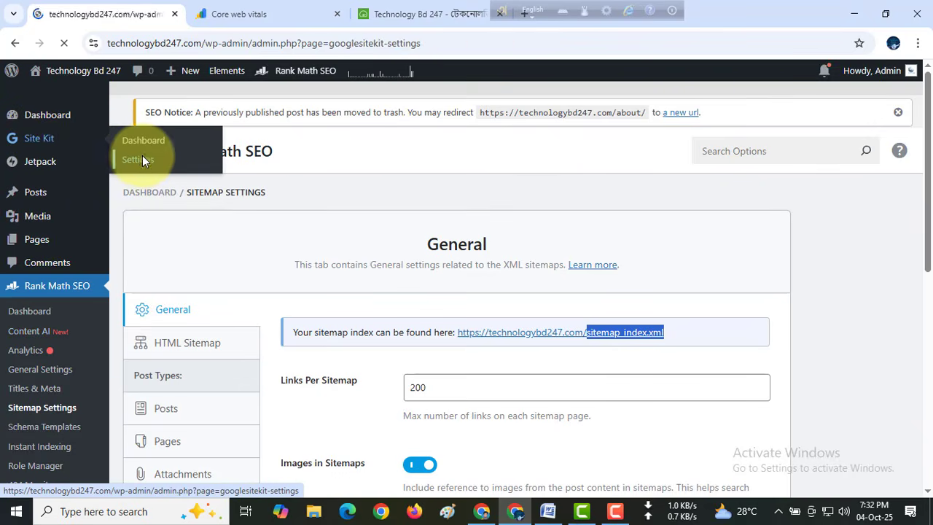
pyautogui.scroll(-2, 430, 227)
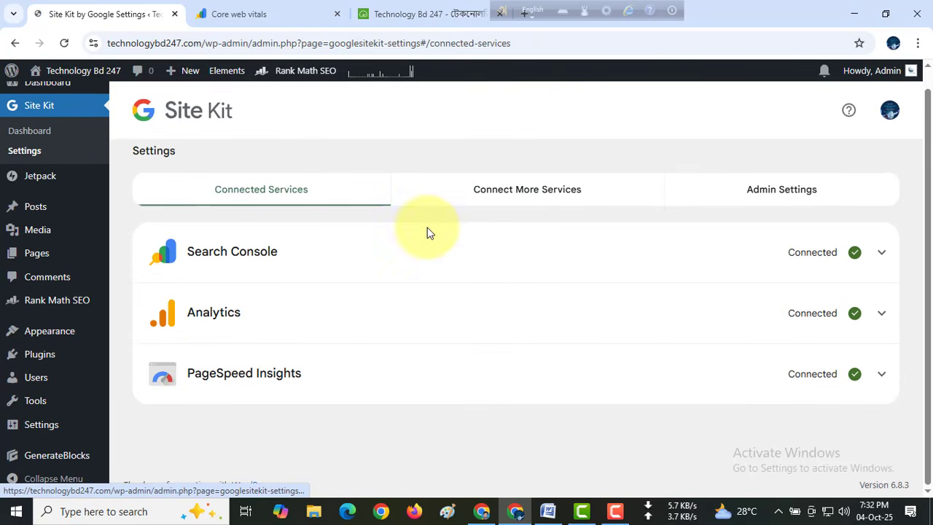
# Expand the connected Analytics service's details in Site Kit and open its full details in Google Analytics.
pyautogui.click(880, 315)
pyautogui.scroll(-3, 729, 312)
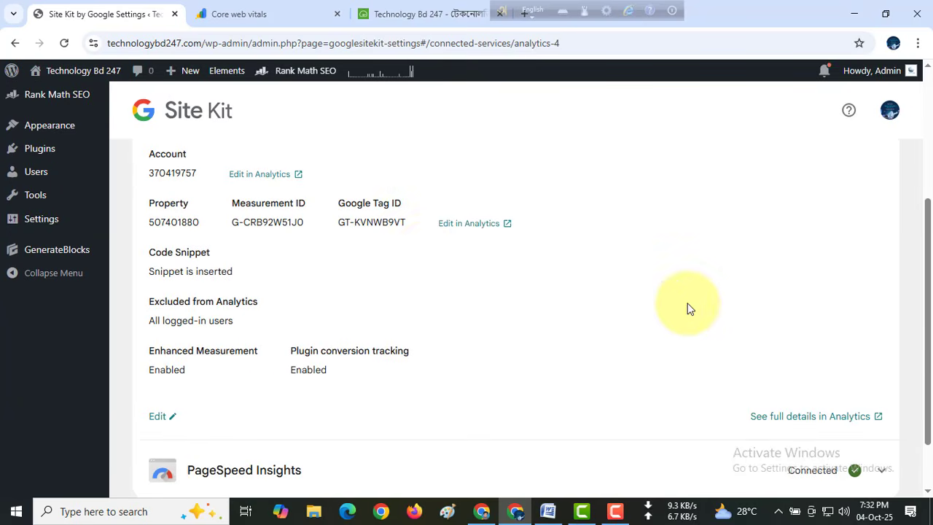
pyautogui.scroll(-1, 437, 287)
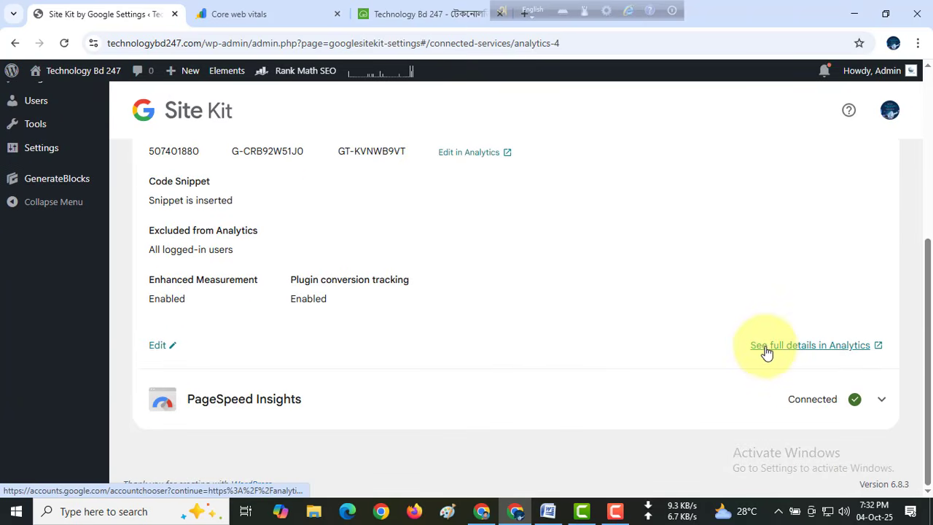
pyautogui.click(841, 350)
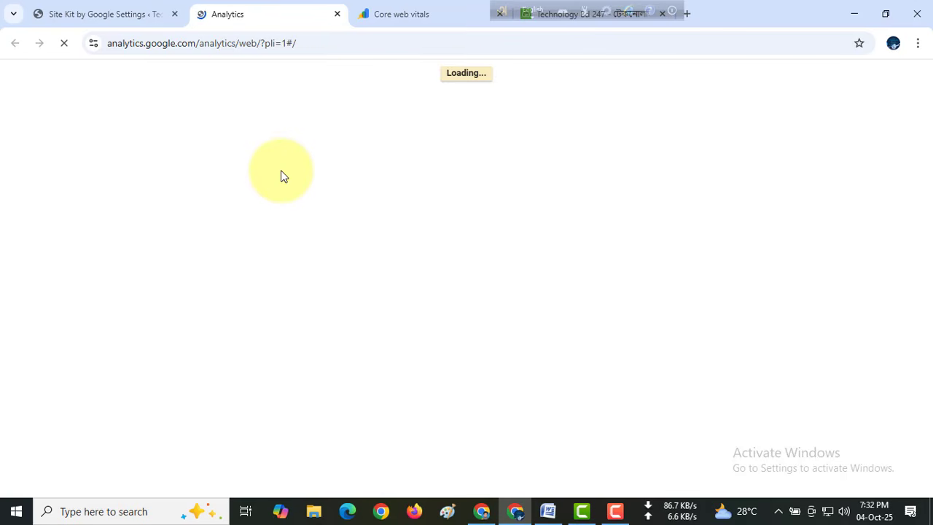
# Examine the Analytics Home overview and the active users in the last 30 minutes, dismissing the benchmarking introduction.
pyautogui.scroll(-2, 480, 348)
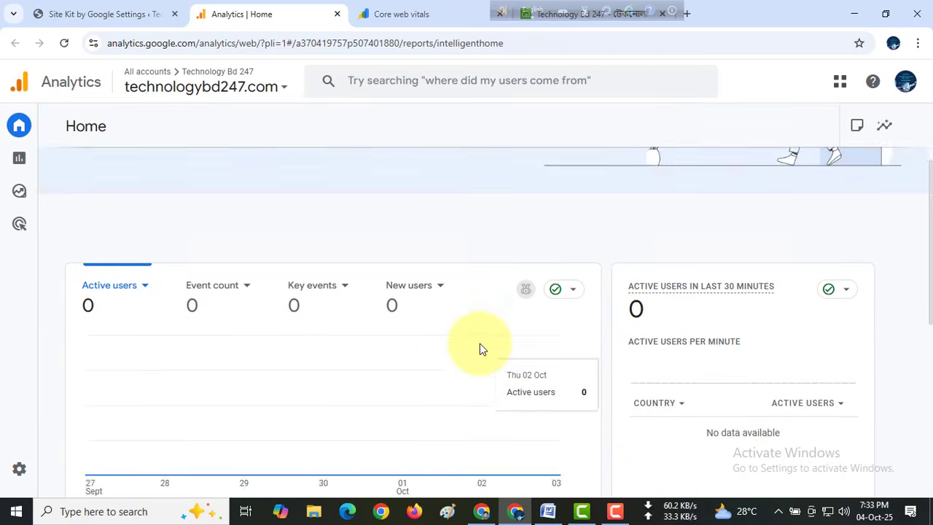
pyautogui.scroll(-1, 480, 348)
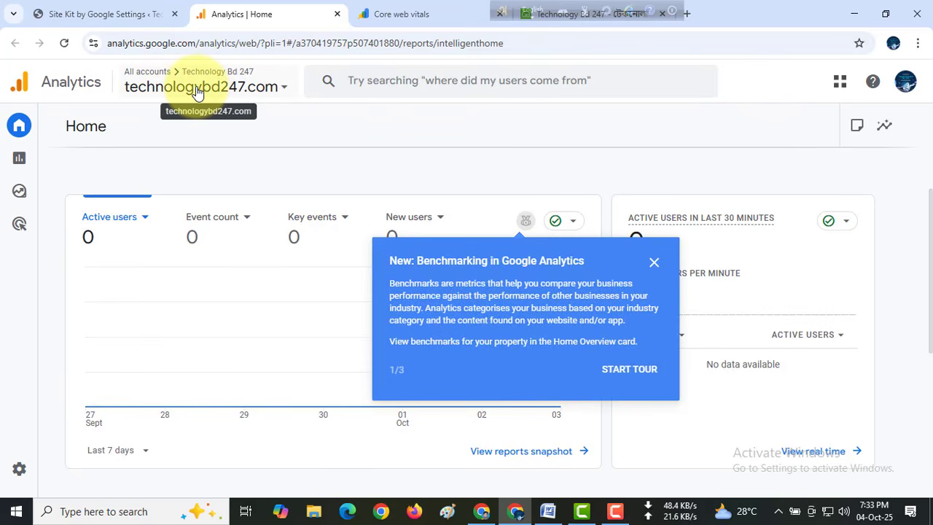
pyautogui.click(653, 263)
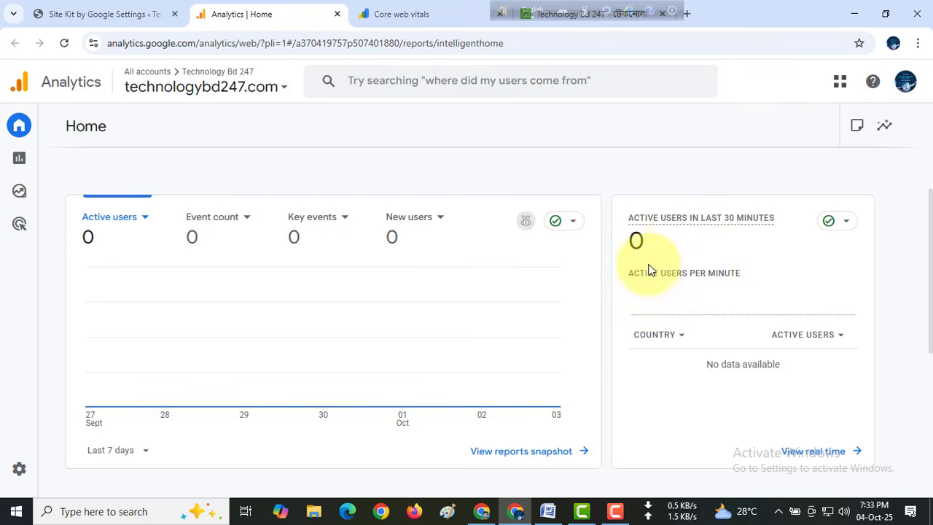
pyautogui.doubleClick(637, 240)
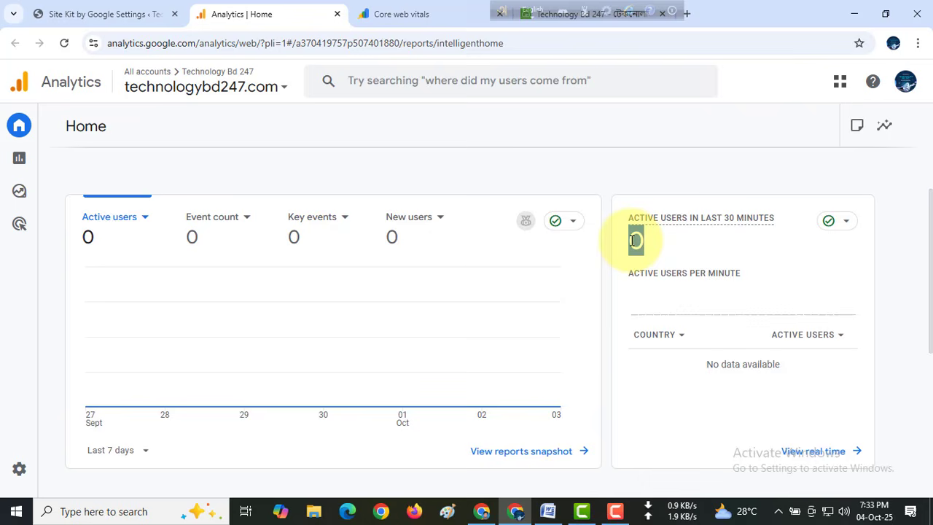
pyautogui.click(676, 244)
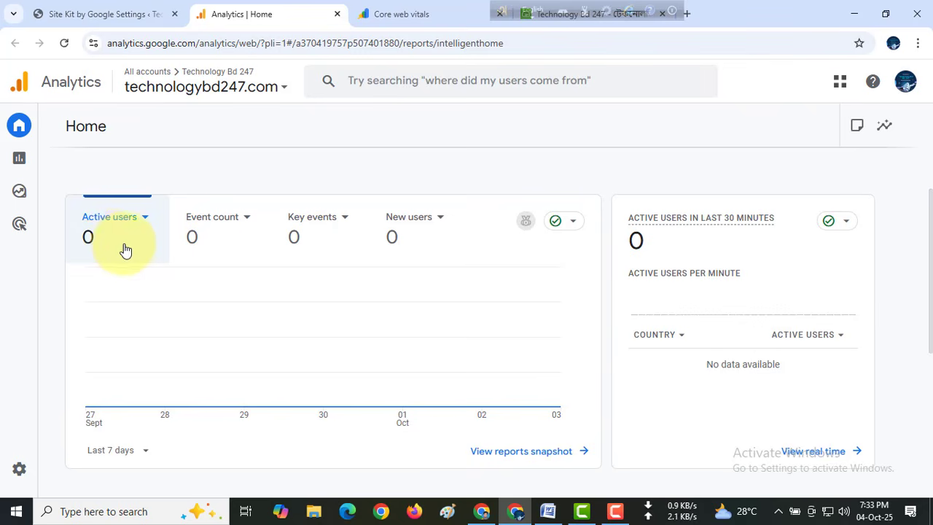
pyautogui.scroll(-3, 155, 318)
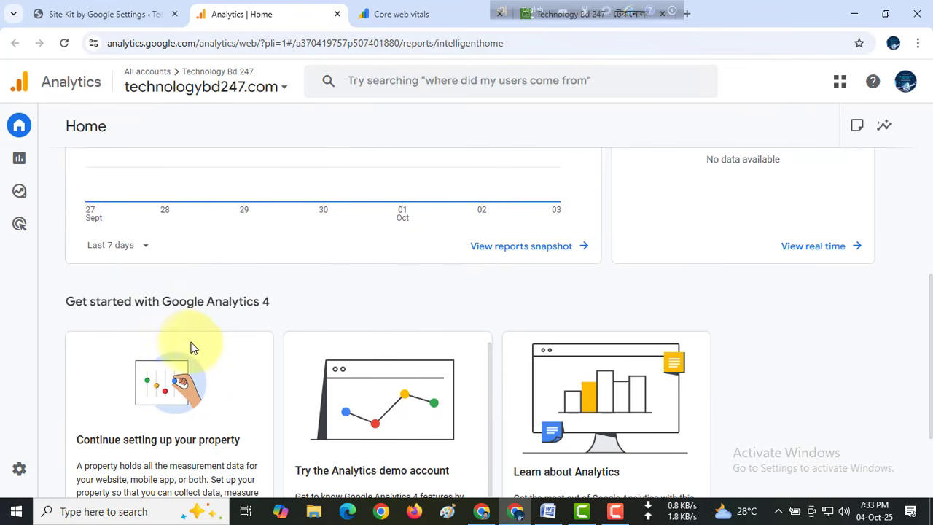
pyautogui.scroll(4, 282, 332)
pyautogui.scroll(-3, 282, 332)
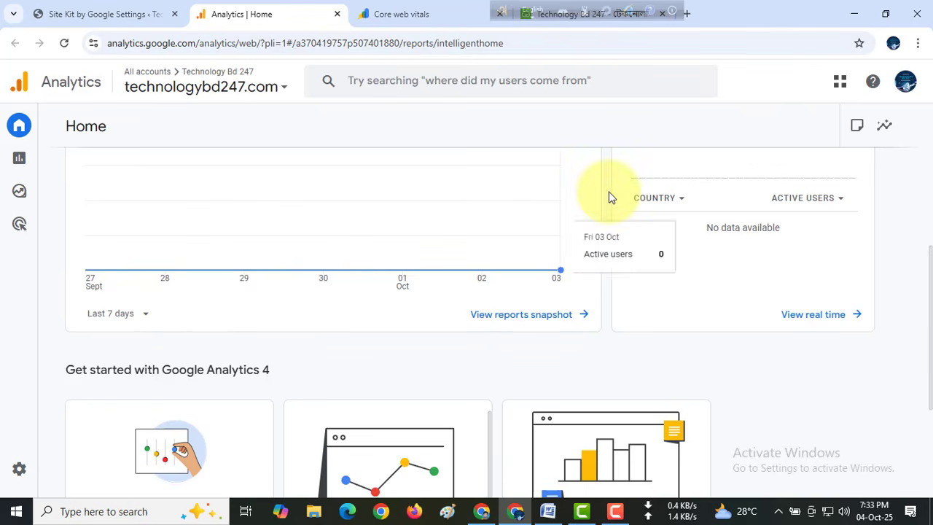
pyautogui.scroll(1, 381, 291)
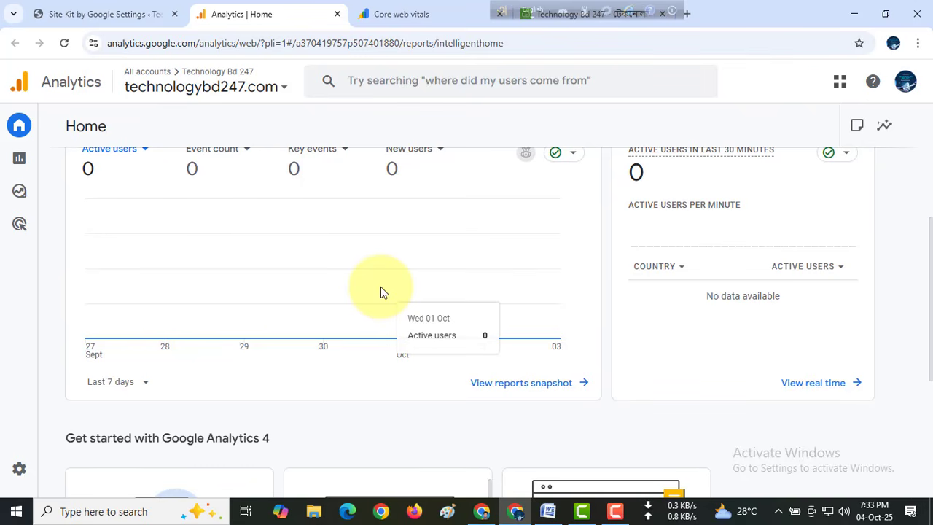
pyautogui.scroll(1, 381, 292)
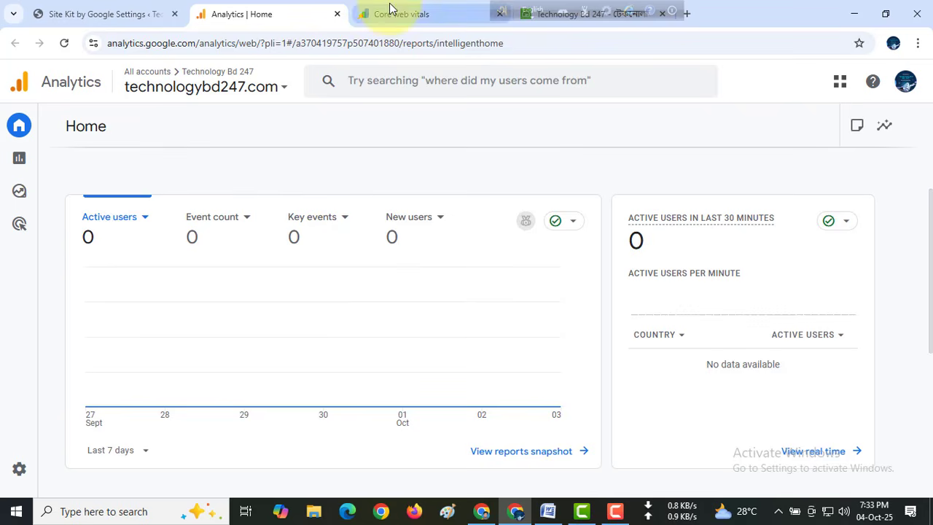
# Move the floating language toolbar clear of the browser tabs and switch to the site's homepage.
pyautogui.moveTo(514, 12); pyautogui.dragTo(763, 9)
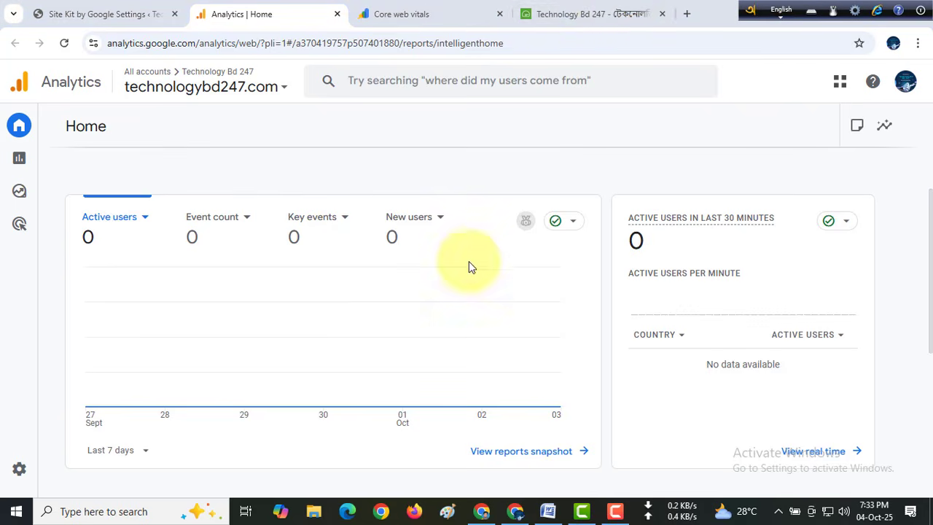
pyautogui.click(554, 14)
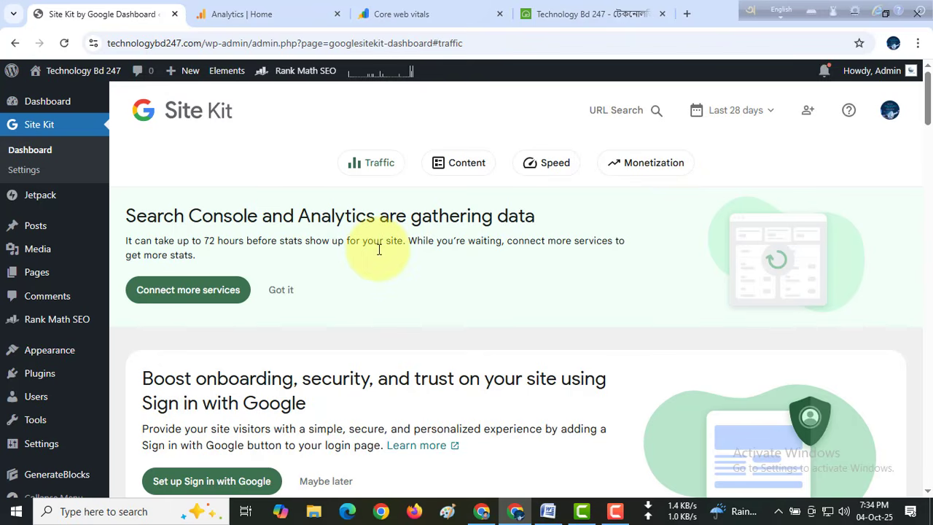
# Dismiss the data-gathering notice and postpone Sign in with Google on the Site Kit dashboard, and go to its Monetization section.
pyautogui.click(279, 290)
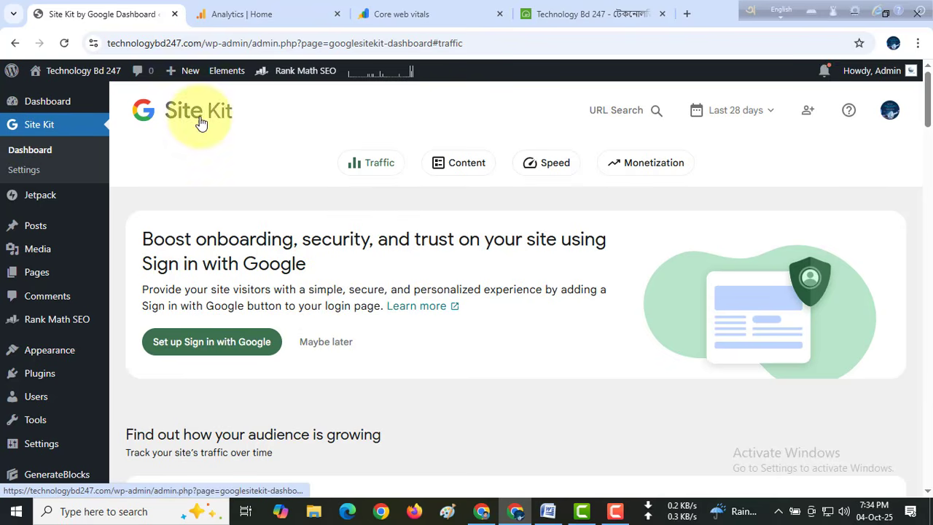
pyautogui.click(326, 341)
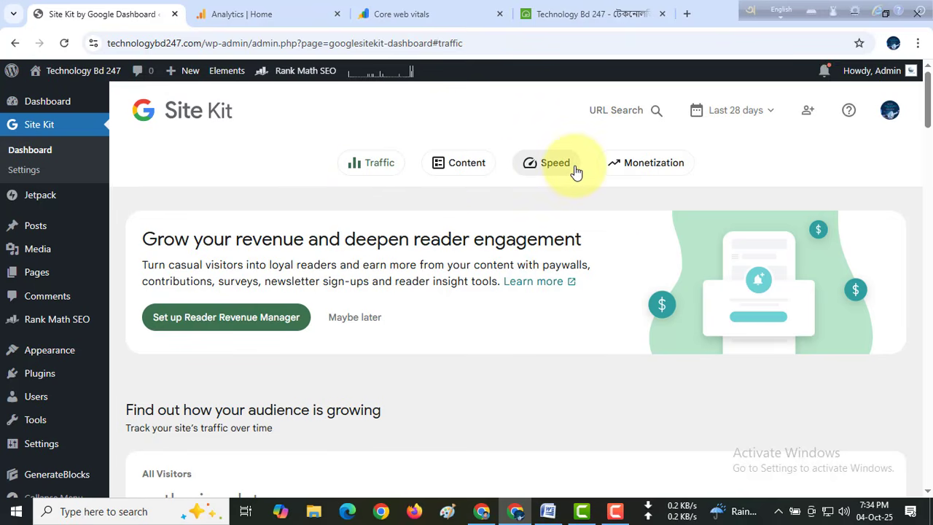
pyautogui.click(625, 159)
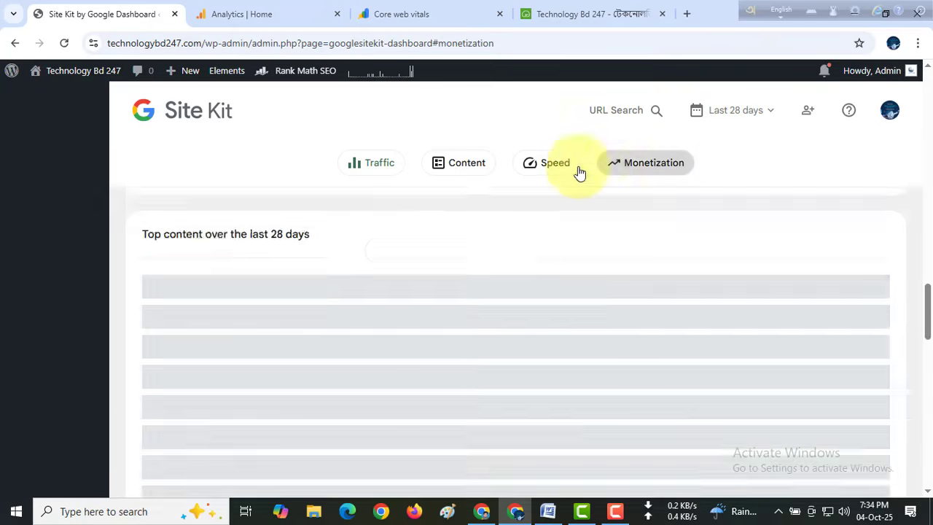